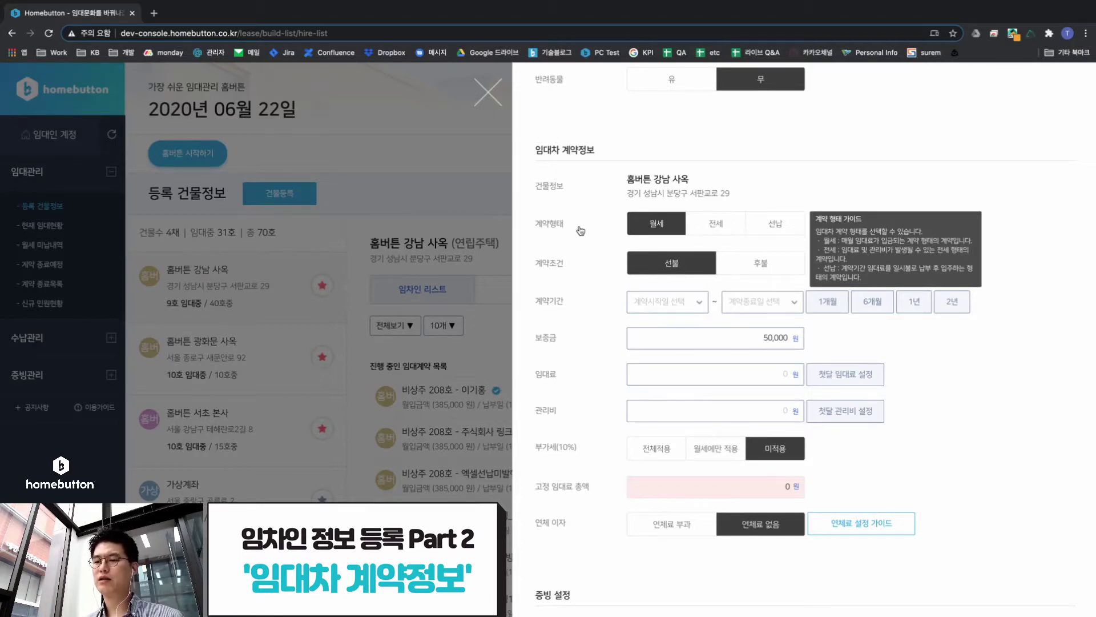
# Examine the guide notes of the lease contract fields, from 계약조건 and 계약기간 down to 연체 이자
pyautogui.moveTo(580, 267)
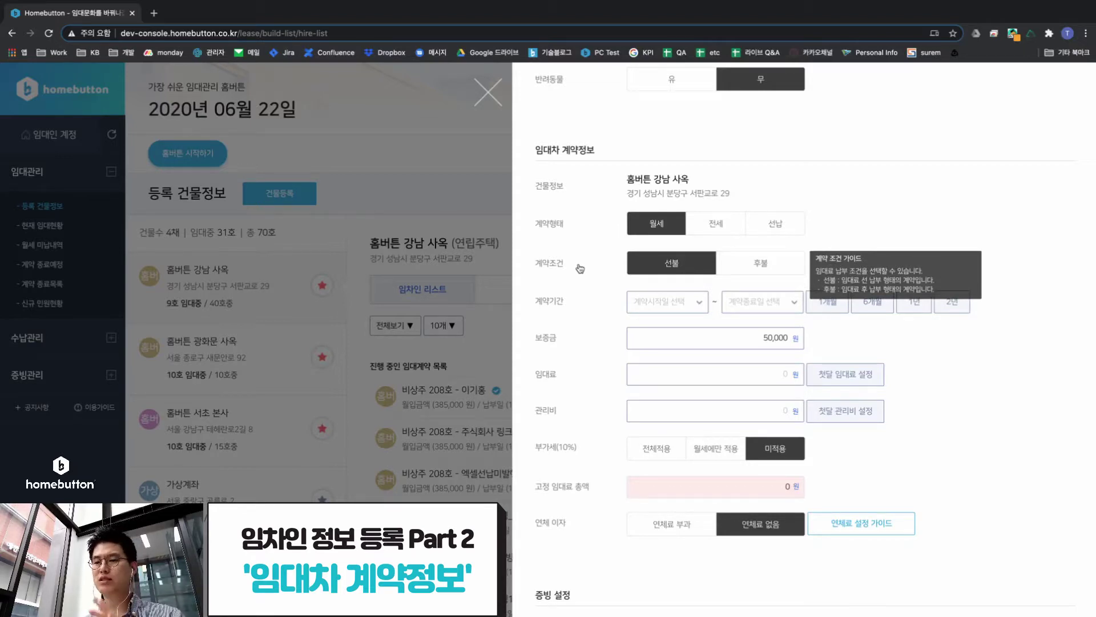
pyautogui.moveTo(571, 302)
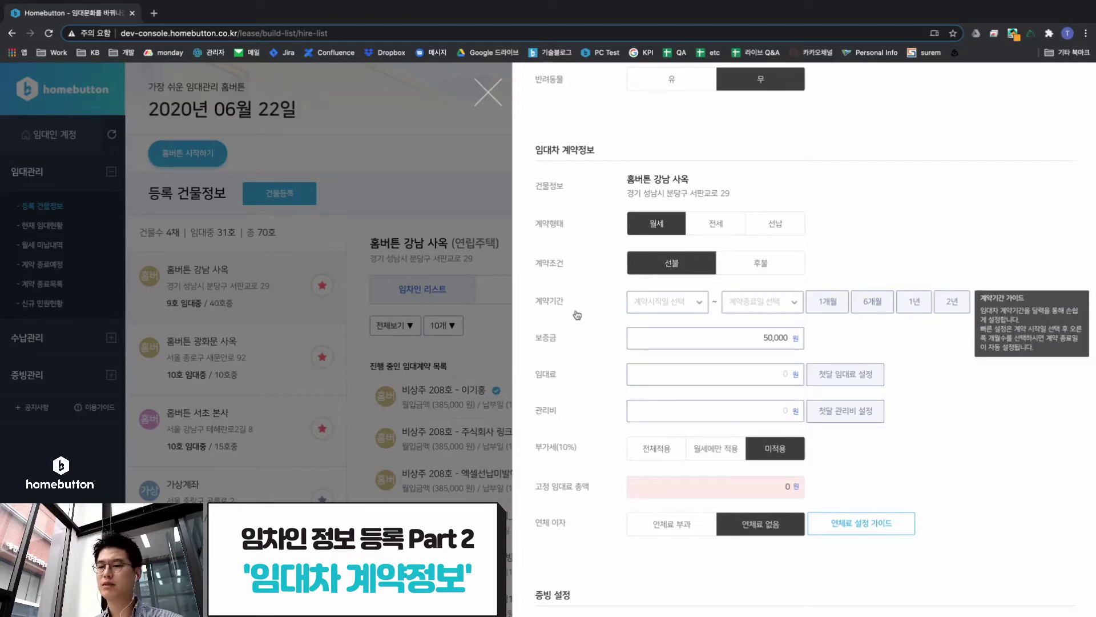
pyautogui.moveTo(566, 422)
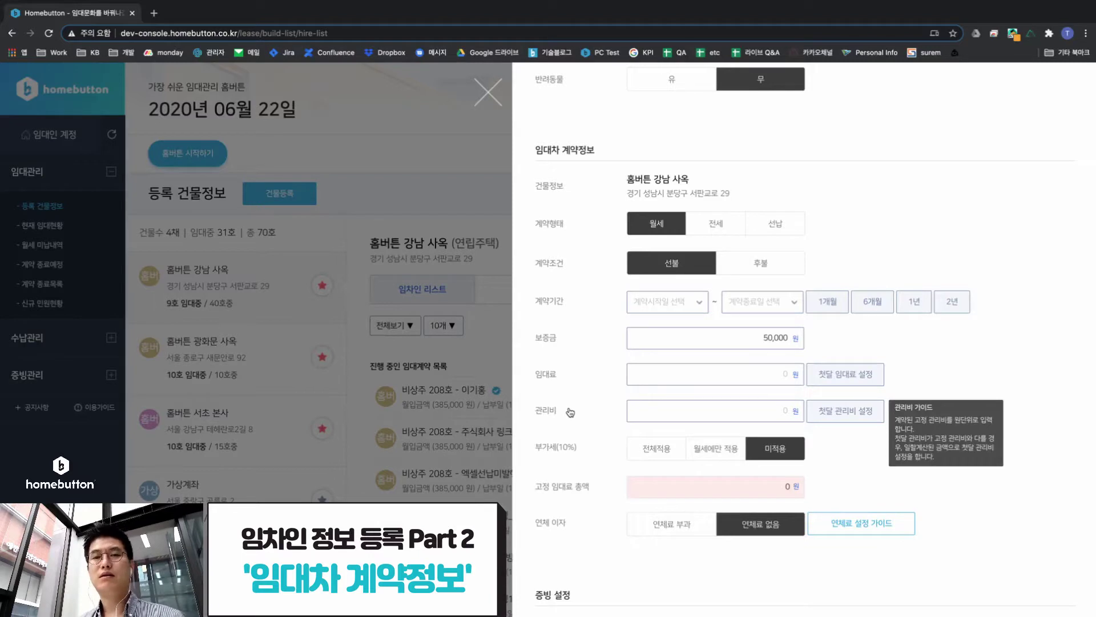
pyautogui.moveTo(570, 447)
pyautogui.moveTo(566, 478)
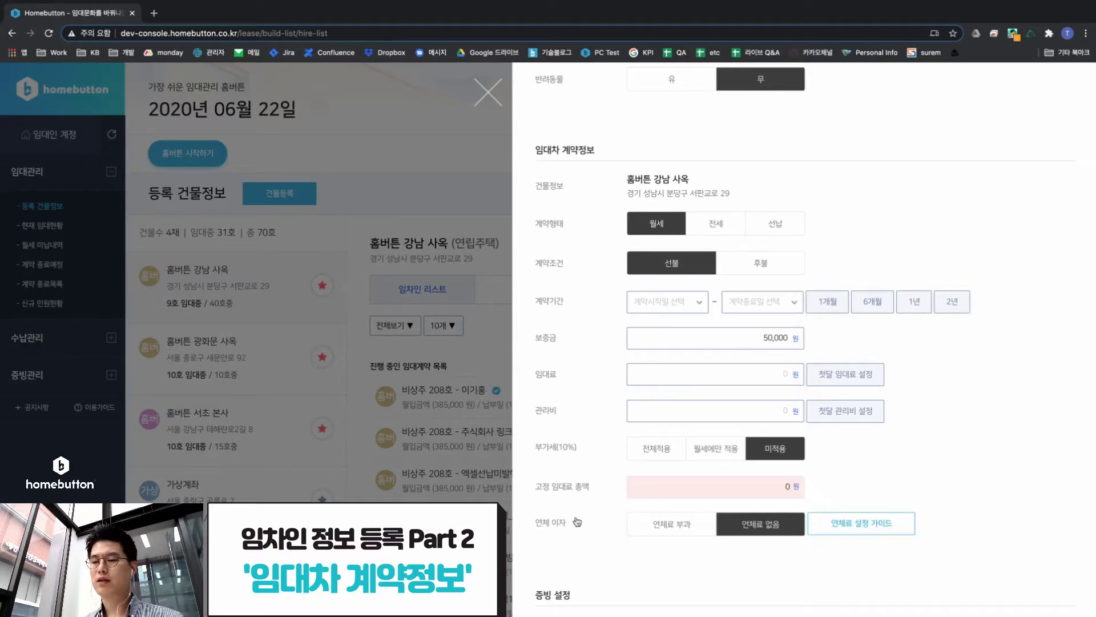
pyautogui.moveTo(573, 521)
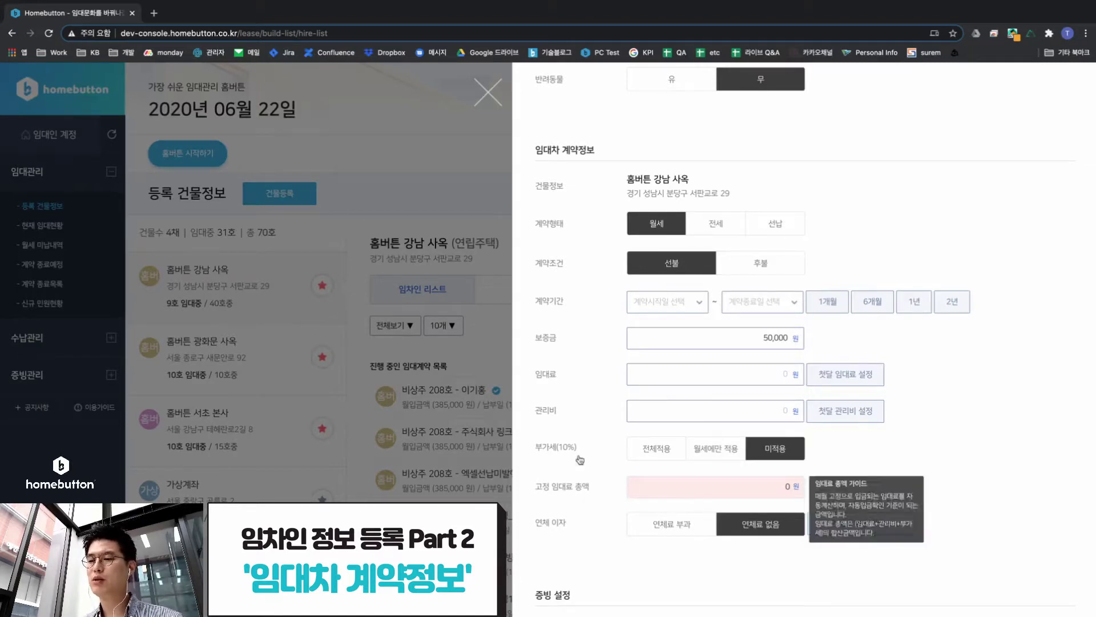
pyautogui.moveTo(575, 349)
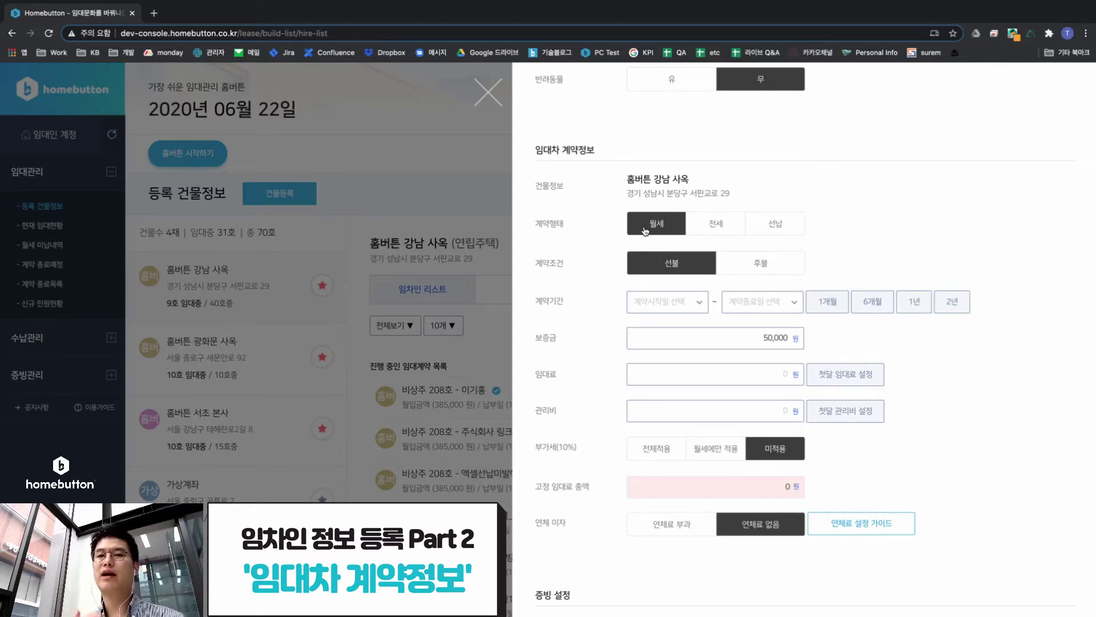
# Try the 전세 and 선납 contract types and dismiss the notice about prepaid contracts
pyautogui.click(704, 225)
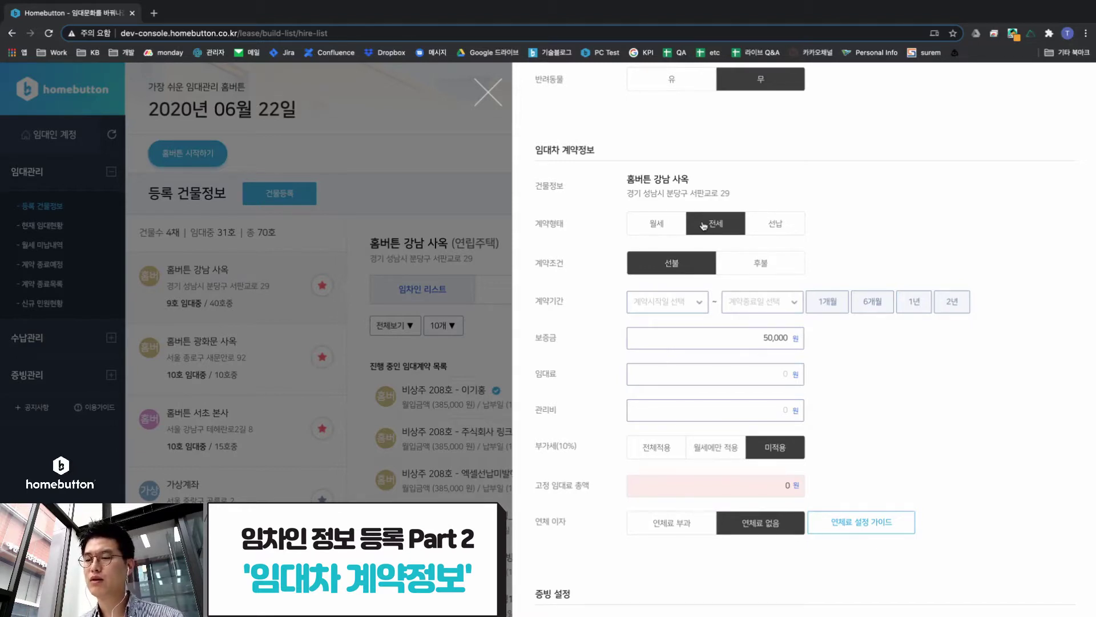
pyautogui.click(778, 224)
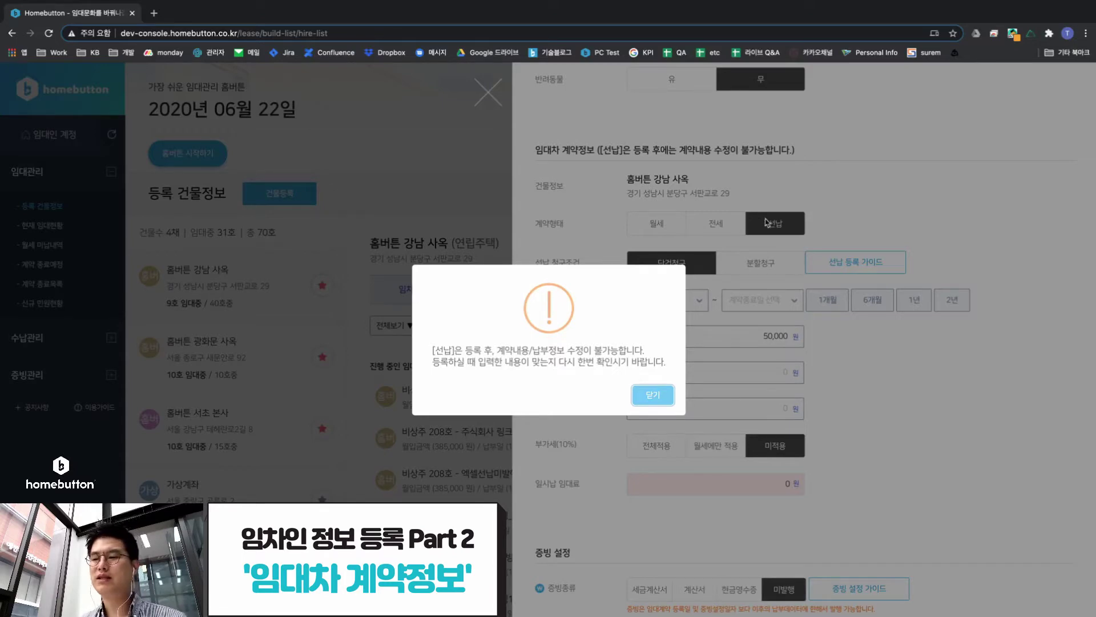
pyautogui.click(660, 394)
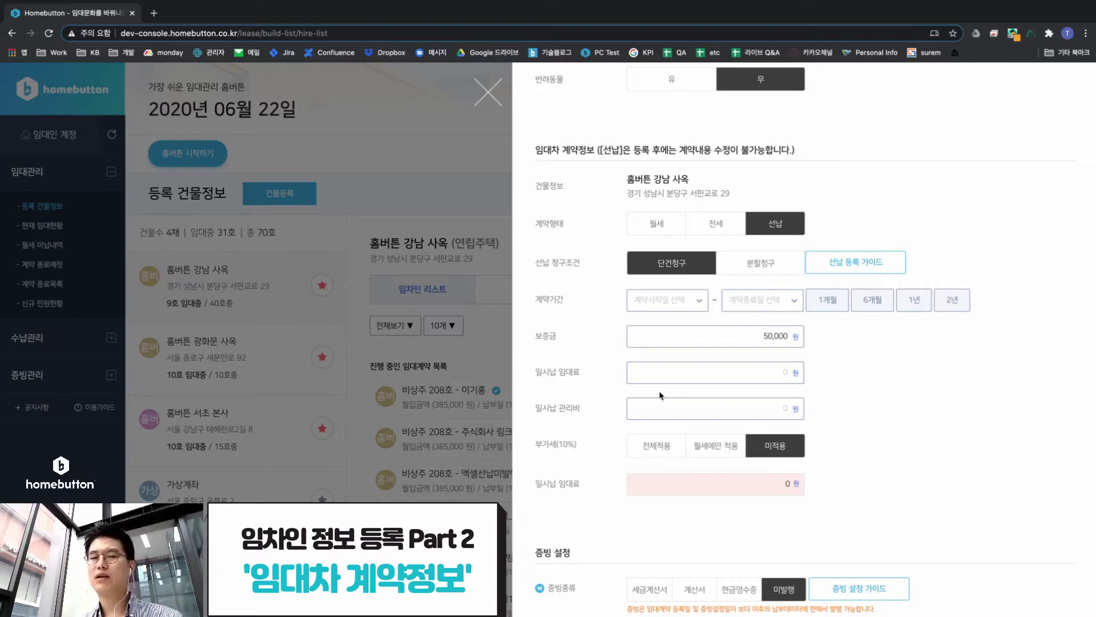
# Compare the 단건청구 and 분할청구 billing conditions of the prepaid contract, ending on 단건청구
pyautogui.click(740, 269)
pyautogui.click(688, 266)
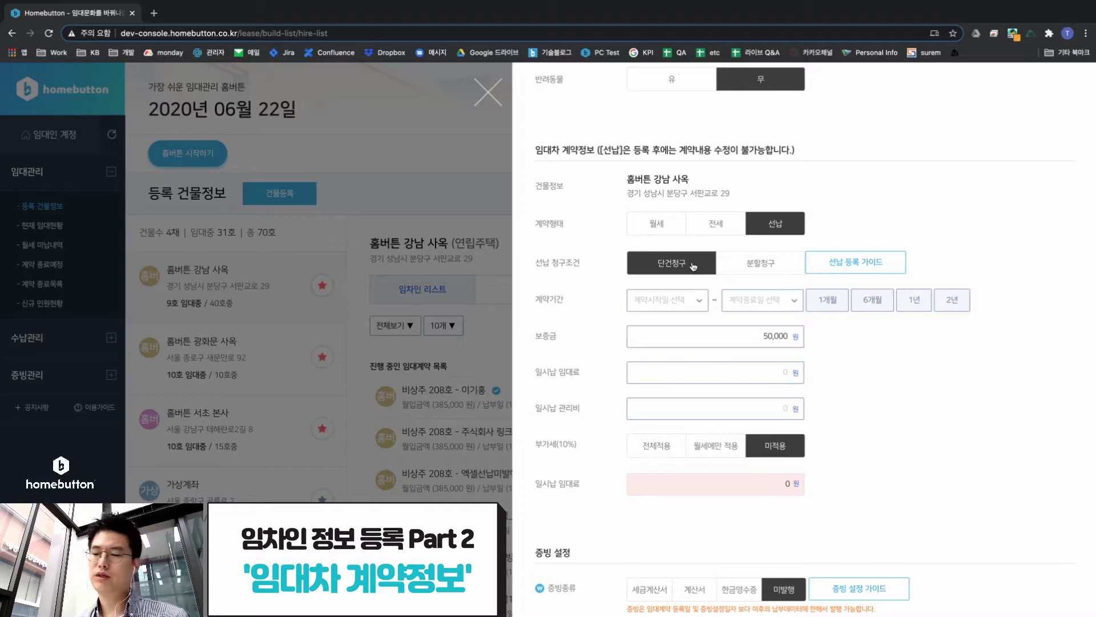
pyautogui.click(736, 266)
pyautogui.click(705, 266)
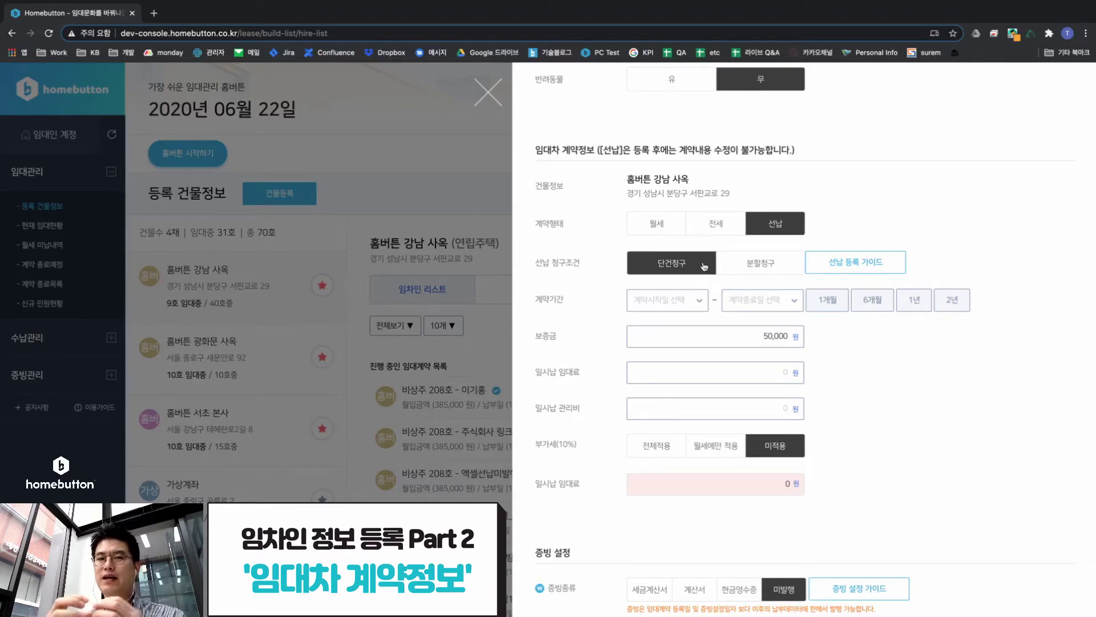
pyautogui.click(741, 262)
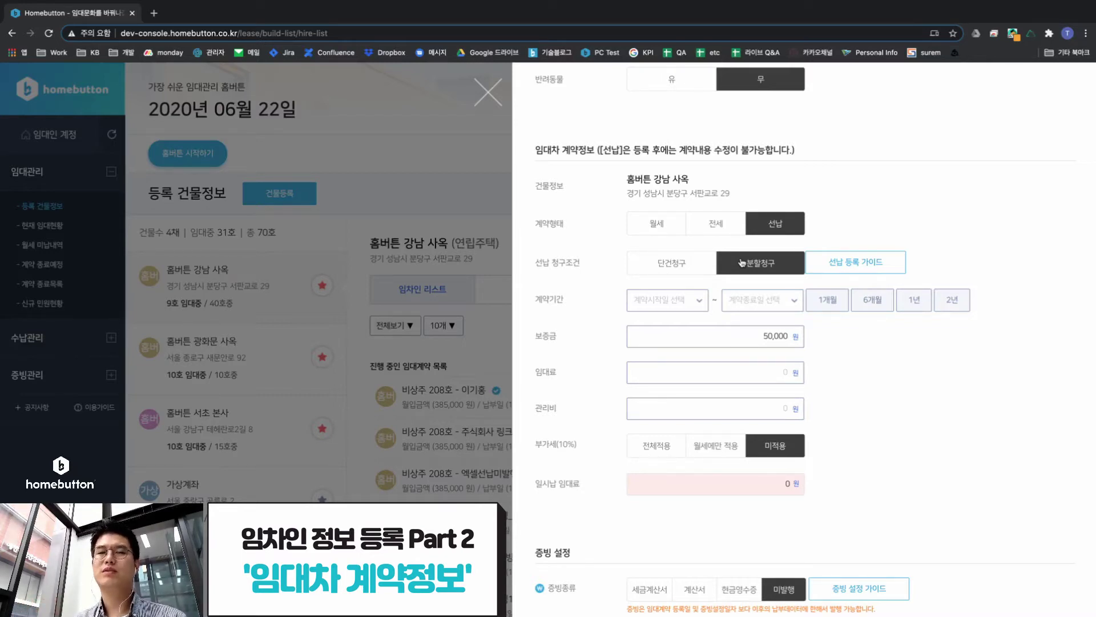
pyautogui.click(692, 273)
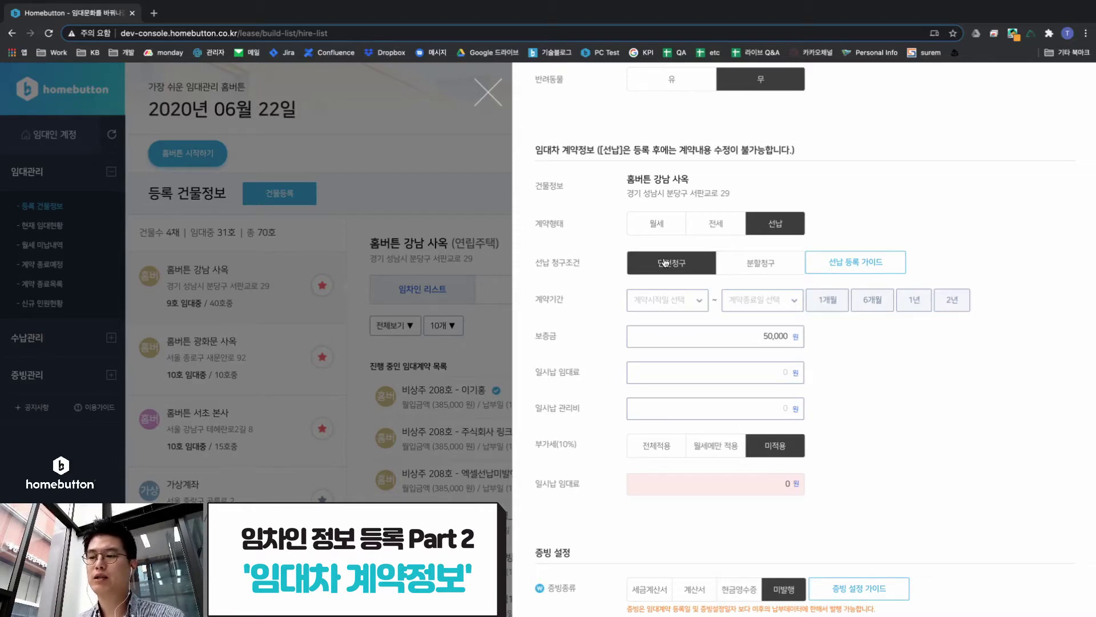
pyautogui.click(766, 266)
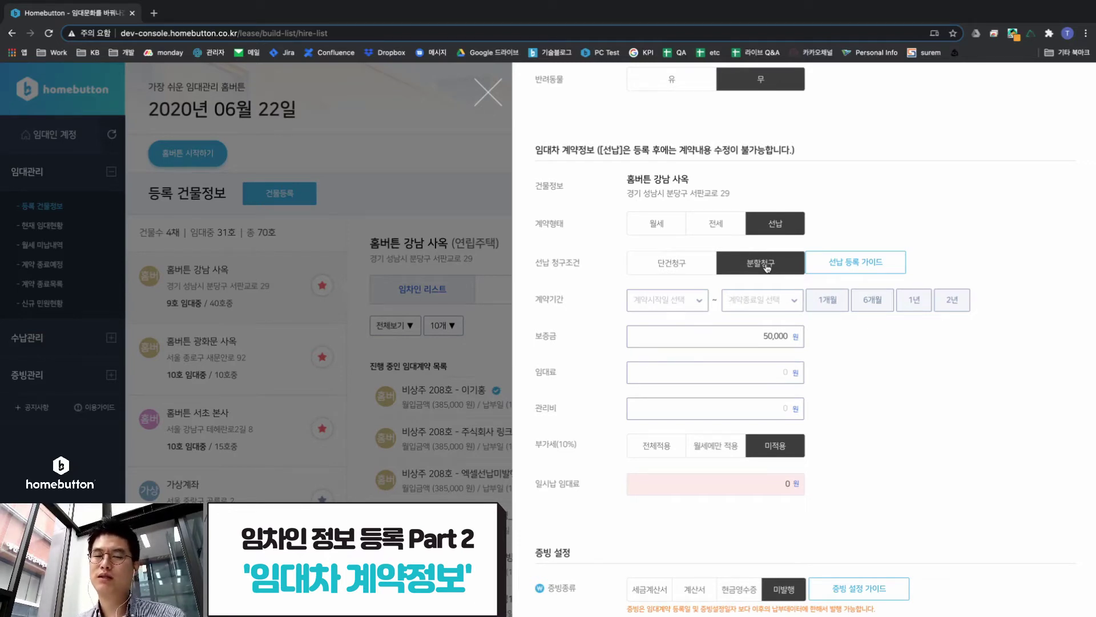
pyautogui.click(671, 264)
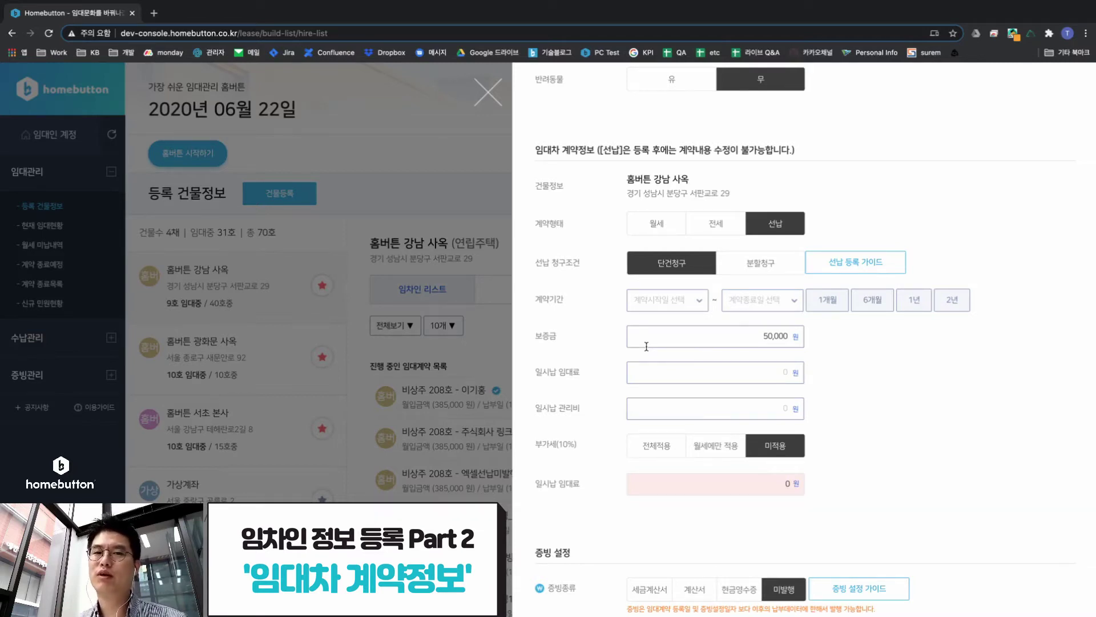
# Set the contract type to 월세 and, after comparing it with 후불, the contract condition to 선불
pyautogui.click(659, 226)
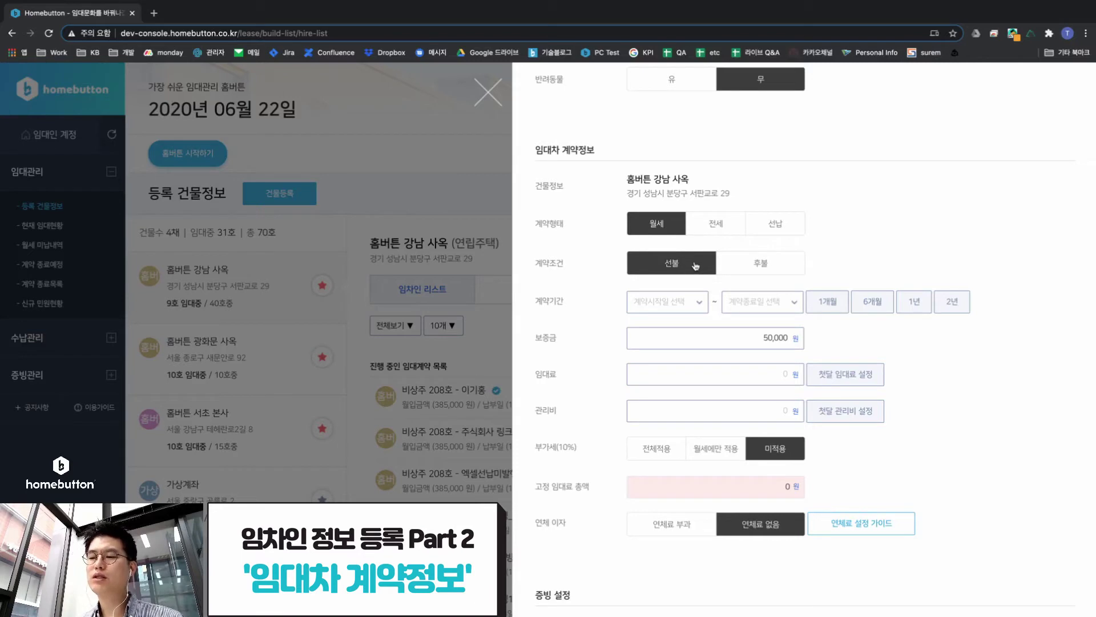
pyautogui.click(738, 268)
pyautogui.click(692, 265)
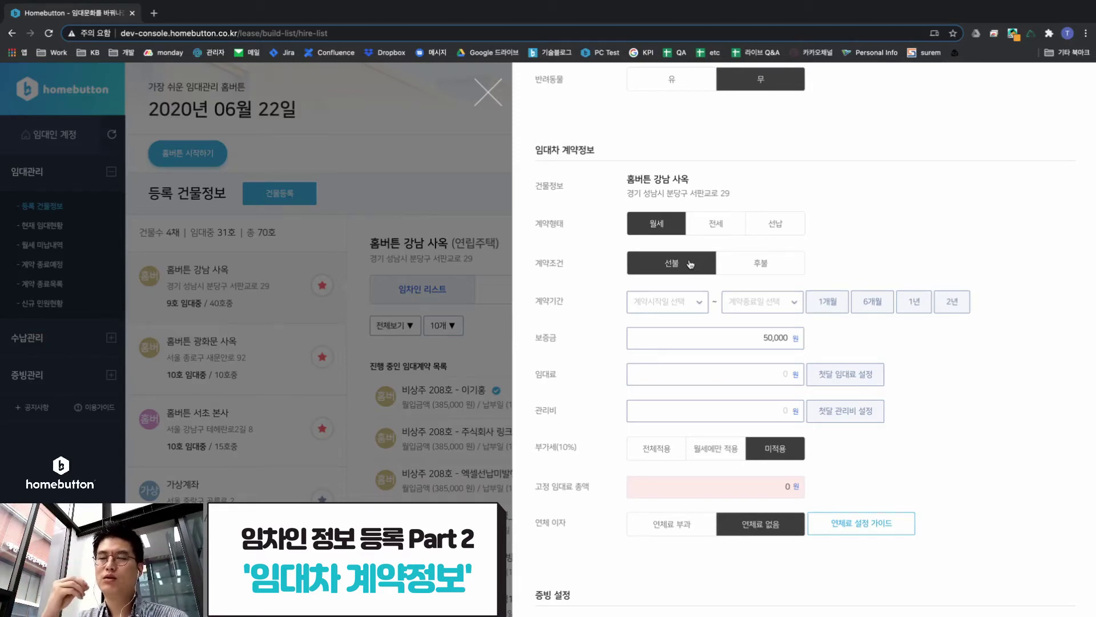
pyautogui.click(743, 272)
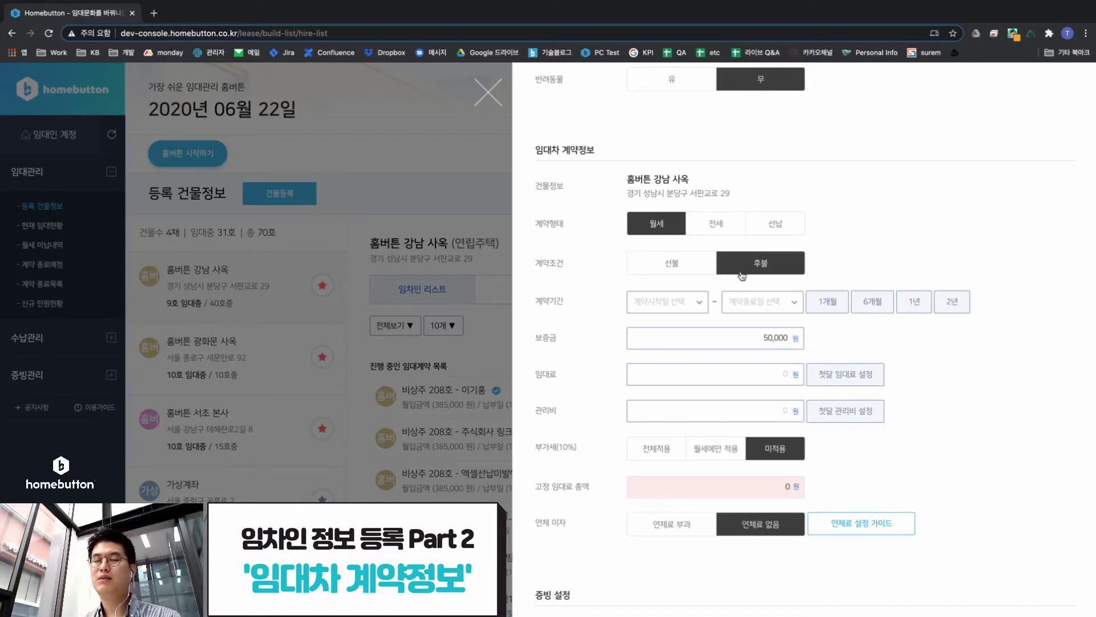
pyautogui.click(679, 269)
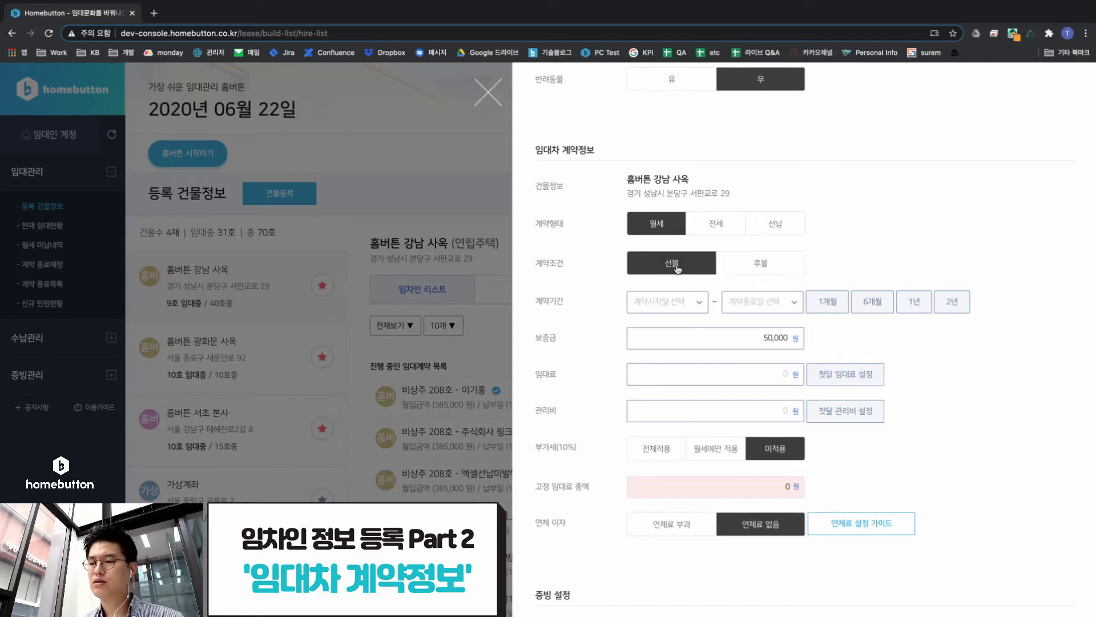
# Set the contract period to start on 2020-01-01 with the 2년 quick duration, ending 2021-12-31
pyautogui.scroll(-1, 678, 269)
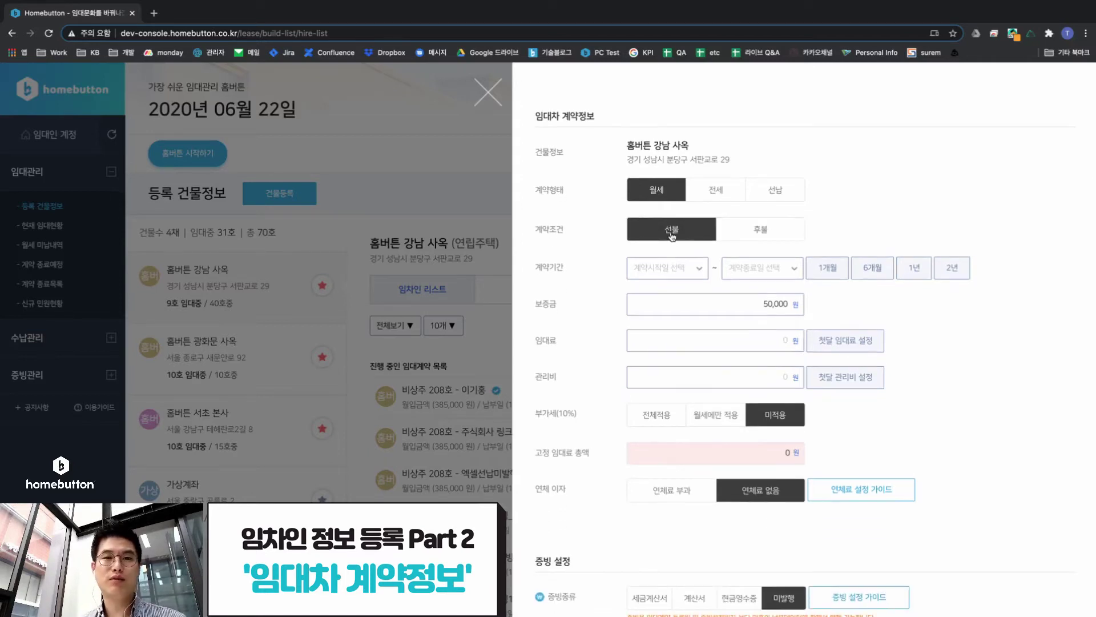
pyautogui.click(675, 268)
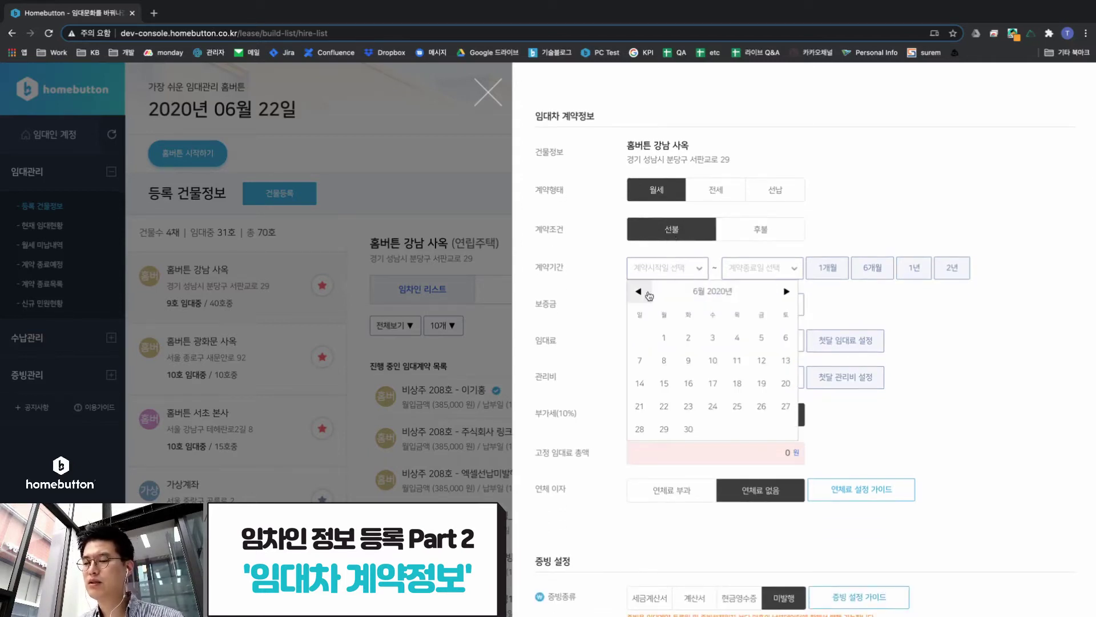
pyautogui.click(640, 292)
pyautogui.click(639, 292)
pyautogui.click(639, 291)
pyautogui.click(640, 291)
pyautogui.click(639, 292)
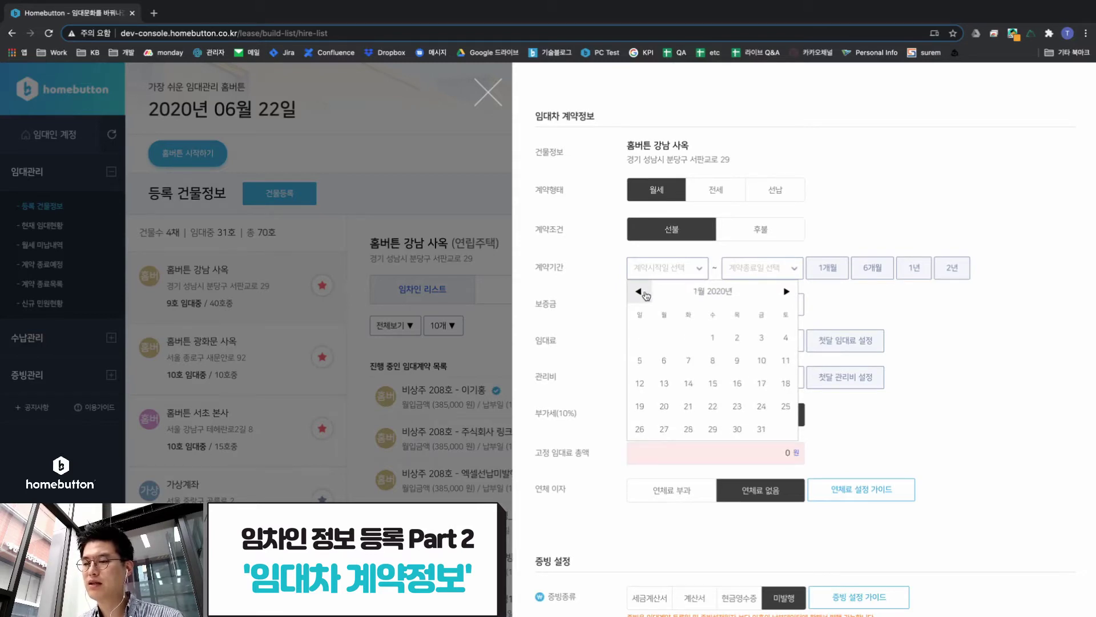
pyautogui.click(711, 337)
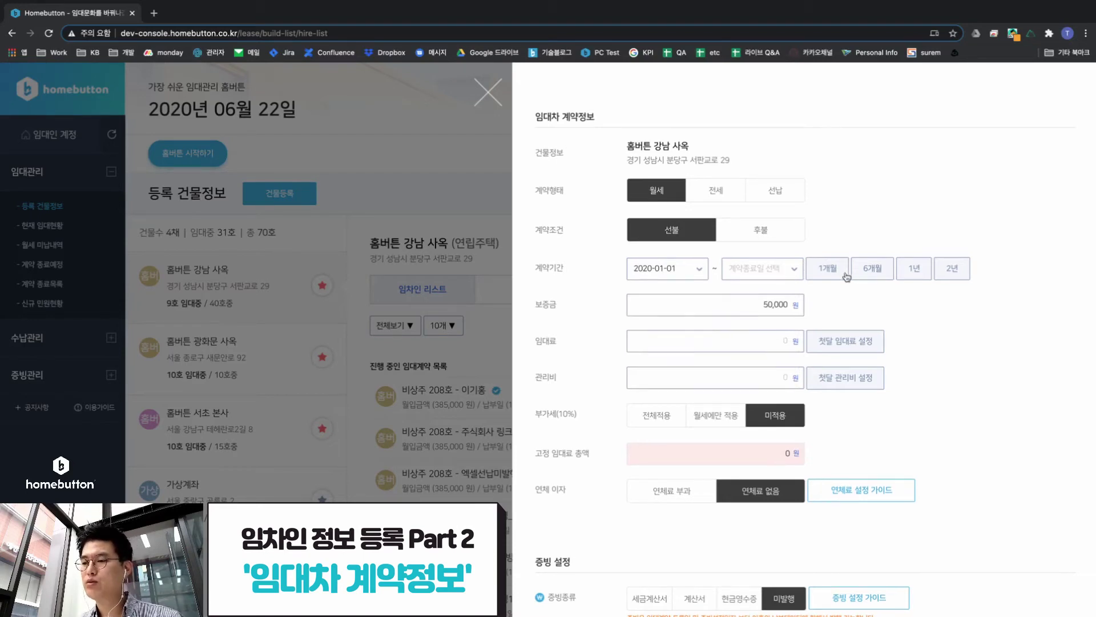
pyautogui.click(943, 274)
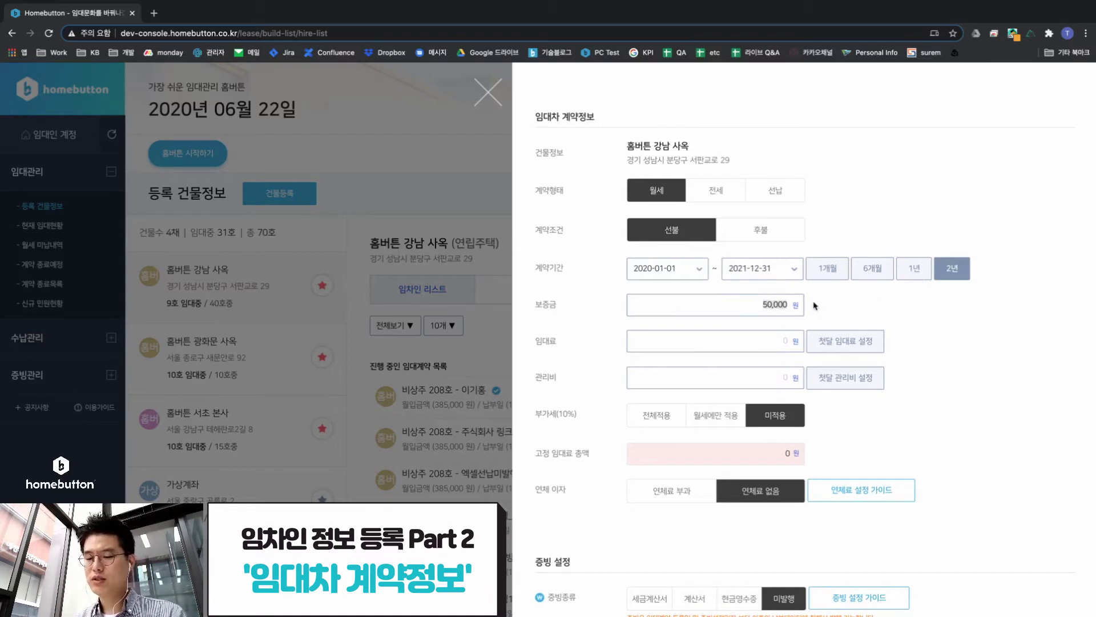
# Set the deposit (보증금) to 5,000,000 won and the monthly rent (임대료) to 600,000 won
pyautogui.click(785, 304)
pyautogui.write('5000000')
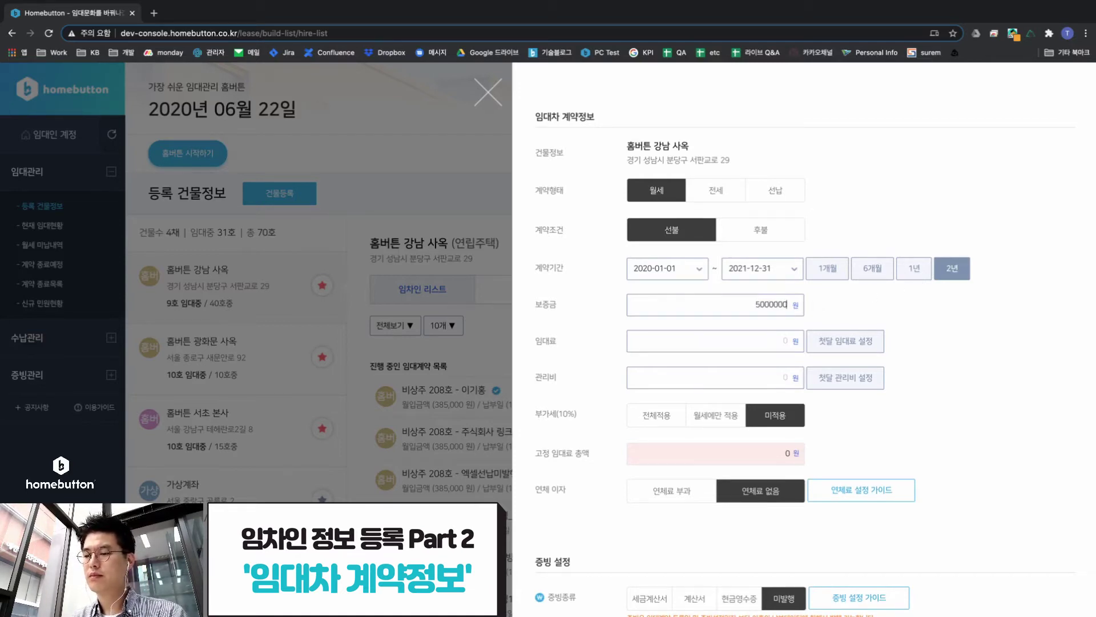
pyautogui.click(785, 342)
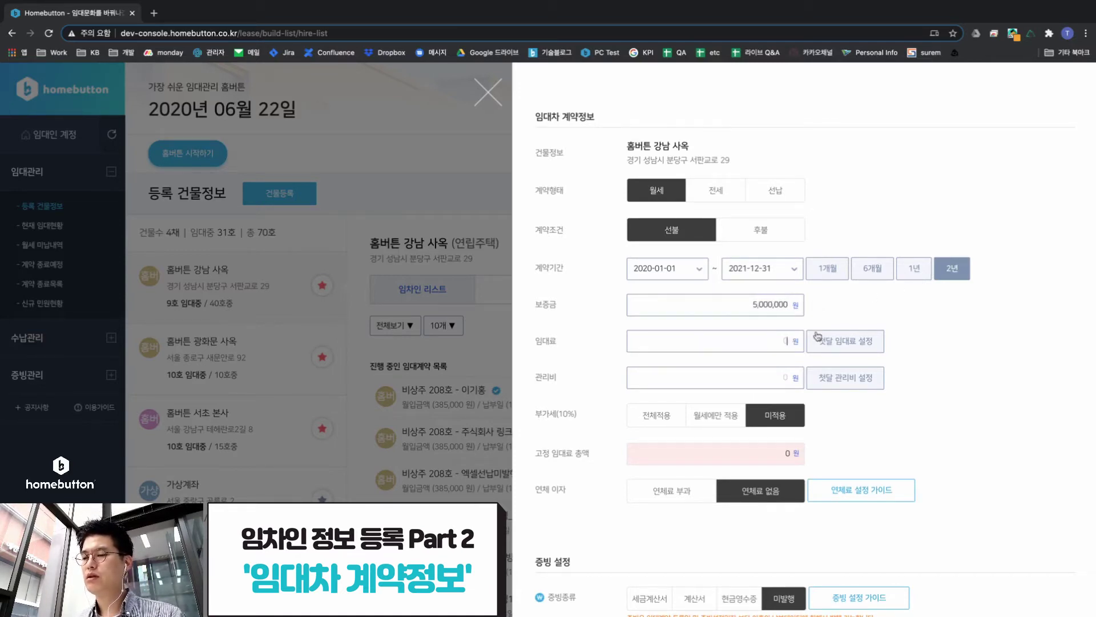
pyautogui.write('600000')
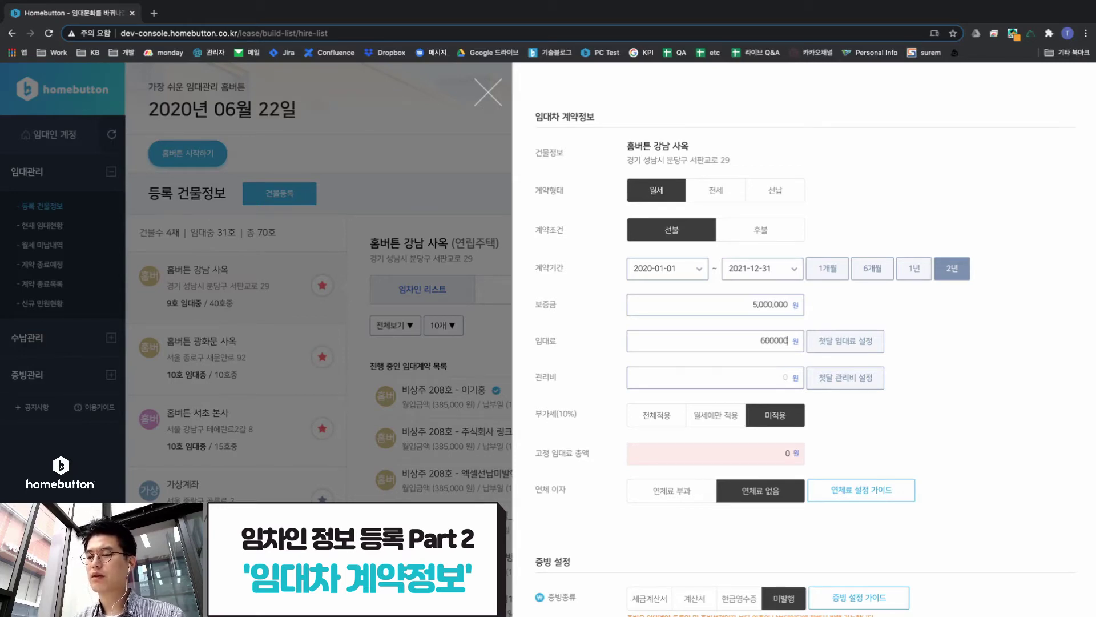
# Set the monthly maintenance fee (관리비) to 50,000 won
pyautogui.click(641, 373)
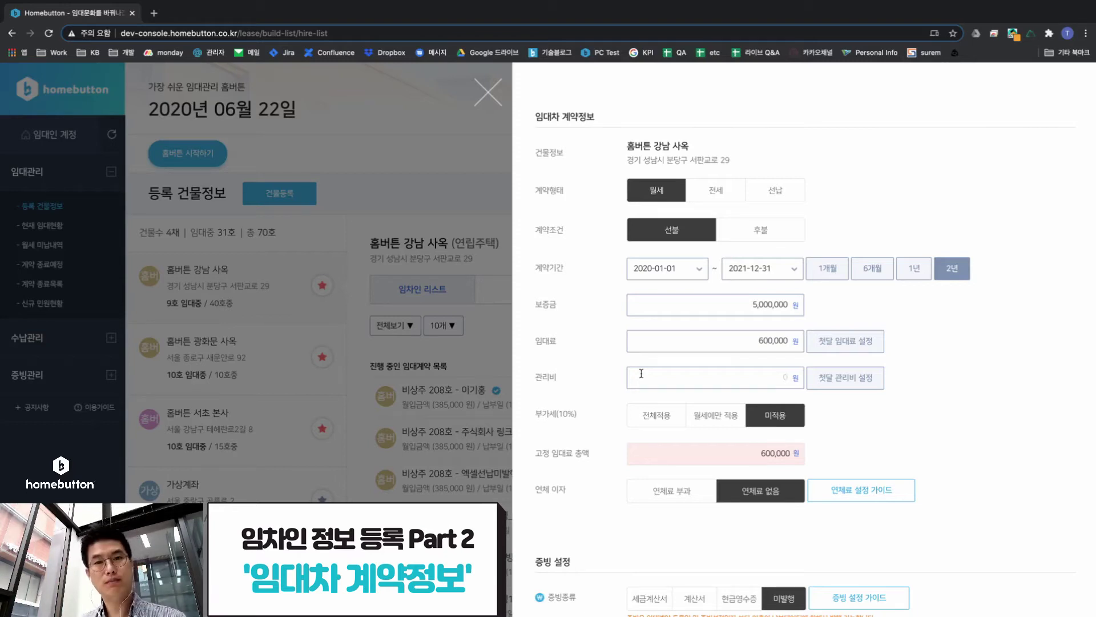
pyautogui.write('50000')
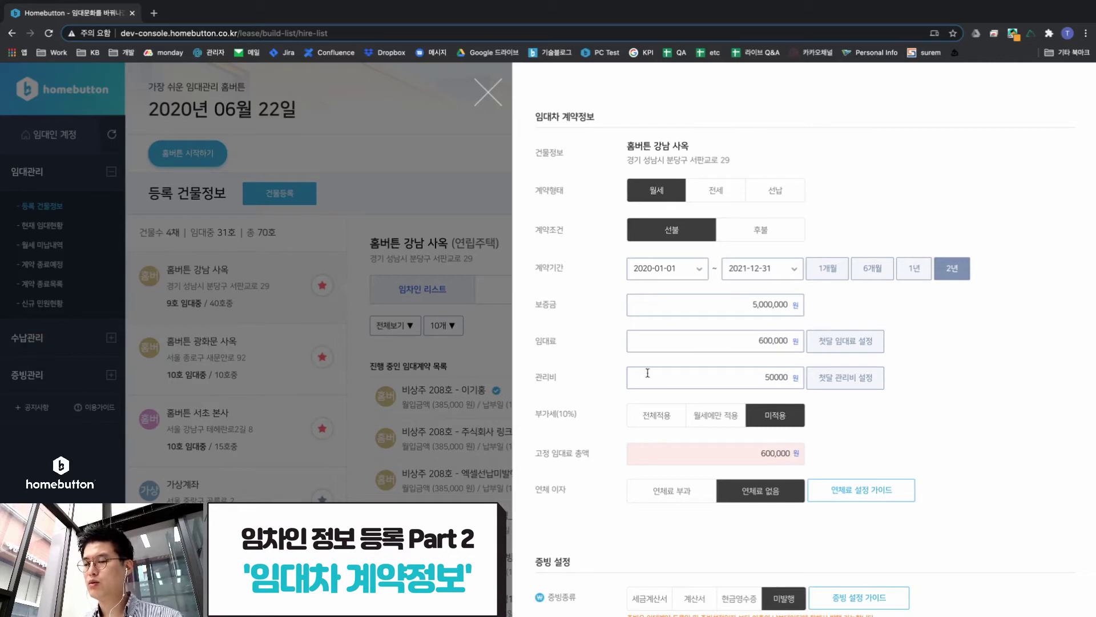
pyautogui.click(692, 346)
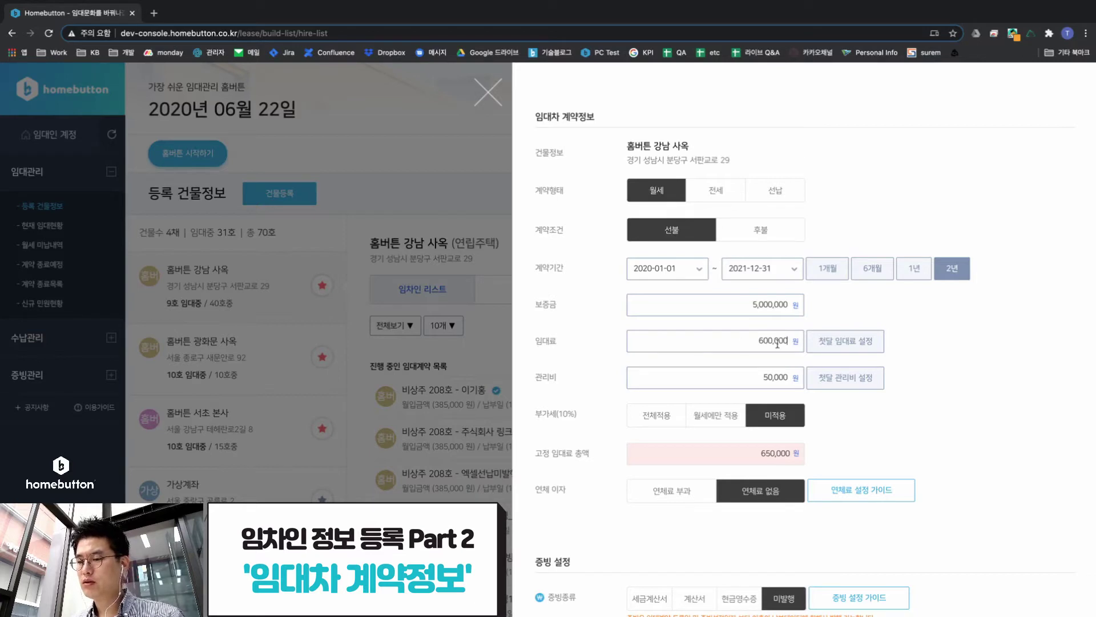
# Enable separate first-month amounts, with a first-month rent of 300,000 won and a first-month maintenance fee of 0 won
pyautogui.click(821, 347)
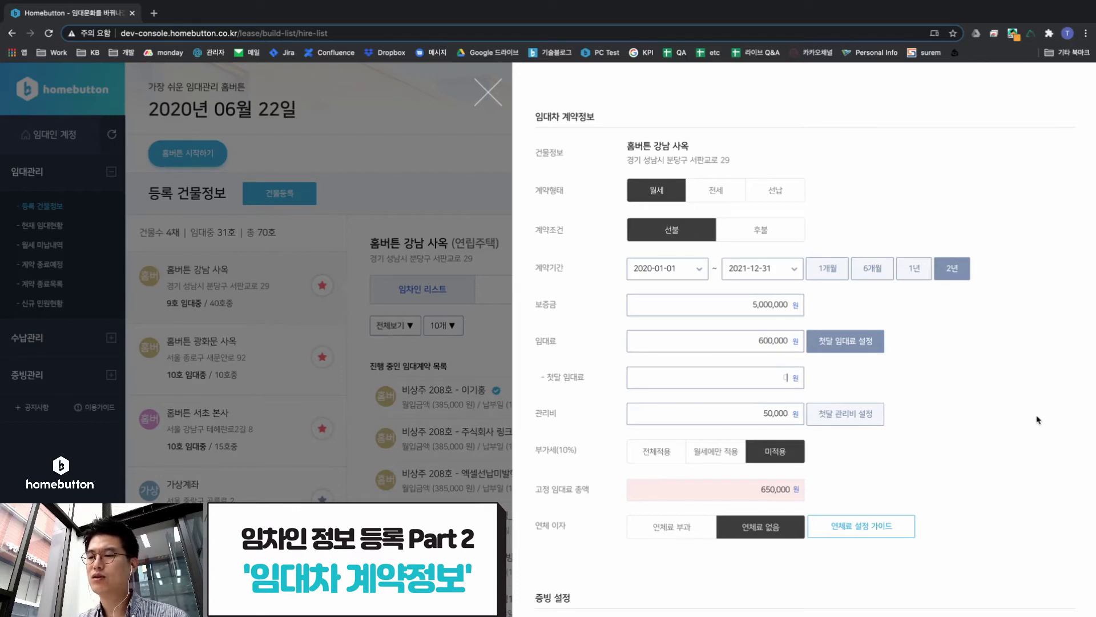
pyautogui.write('300000')
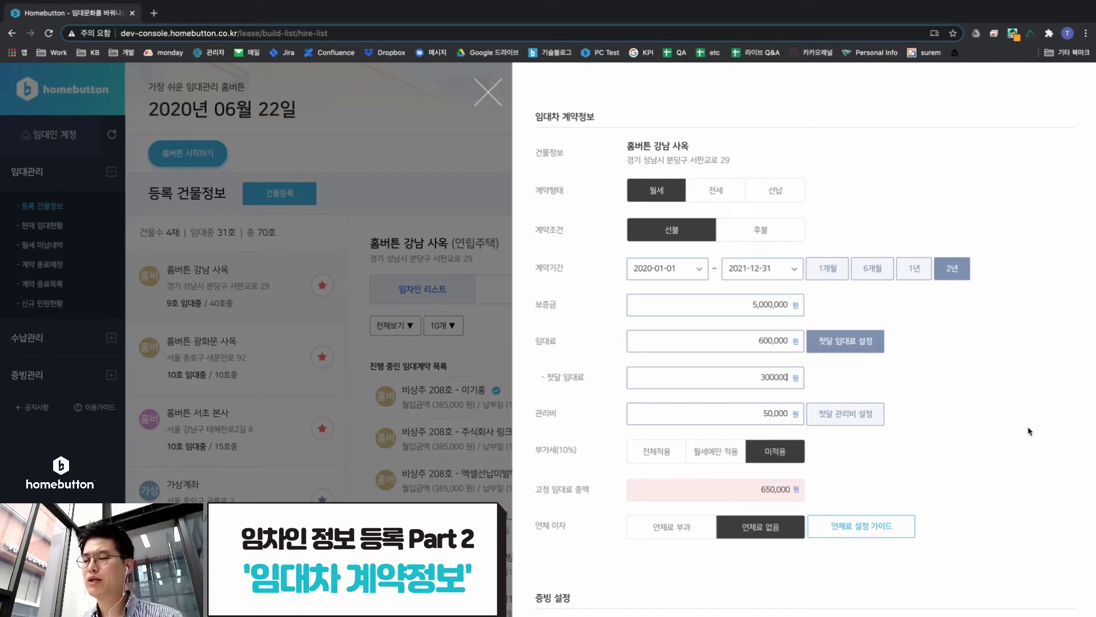
pyautogui.click(882, 421)
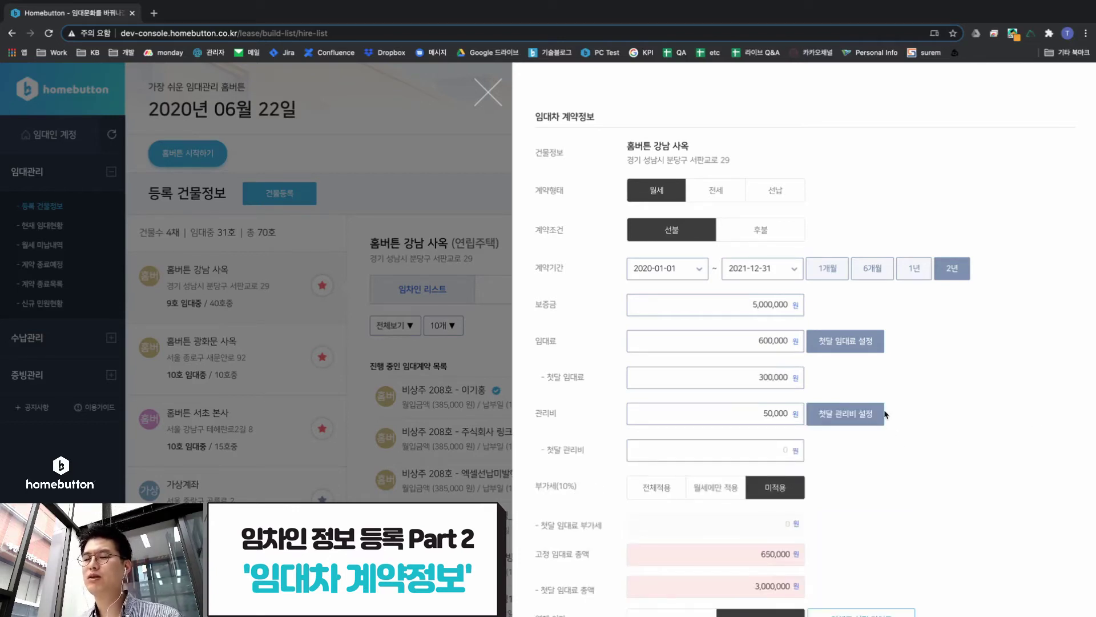
pyautogui.click(782, 447)
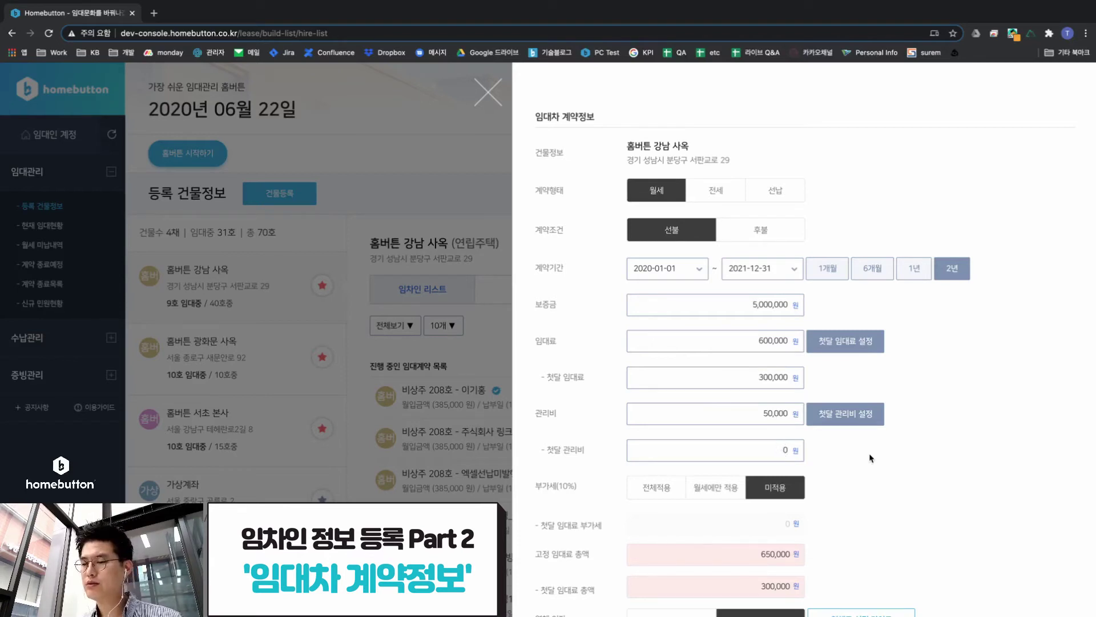
# Examine the guide for the 부가세(10%) setting below the first-month amounts
pyautogui.scroll(-1, 870, 458)
pyautogui.moveTo(551, 423)
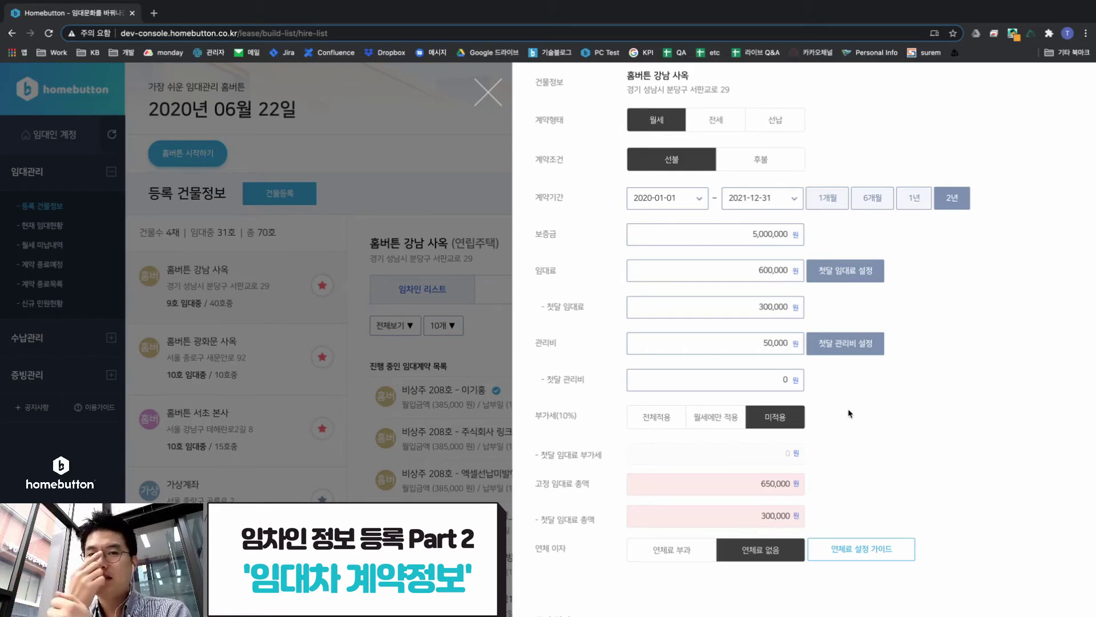
# Try 월세에만 적용 and 전체적용 for the 10% VAT (부가세), and set the evidence type (증빙종류) to 세금계산서
pyautogui.click(726, 421)
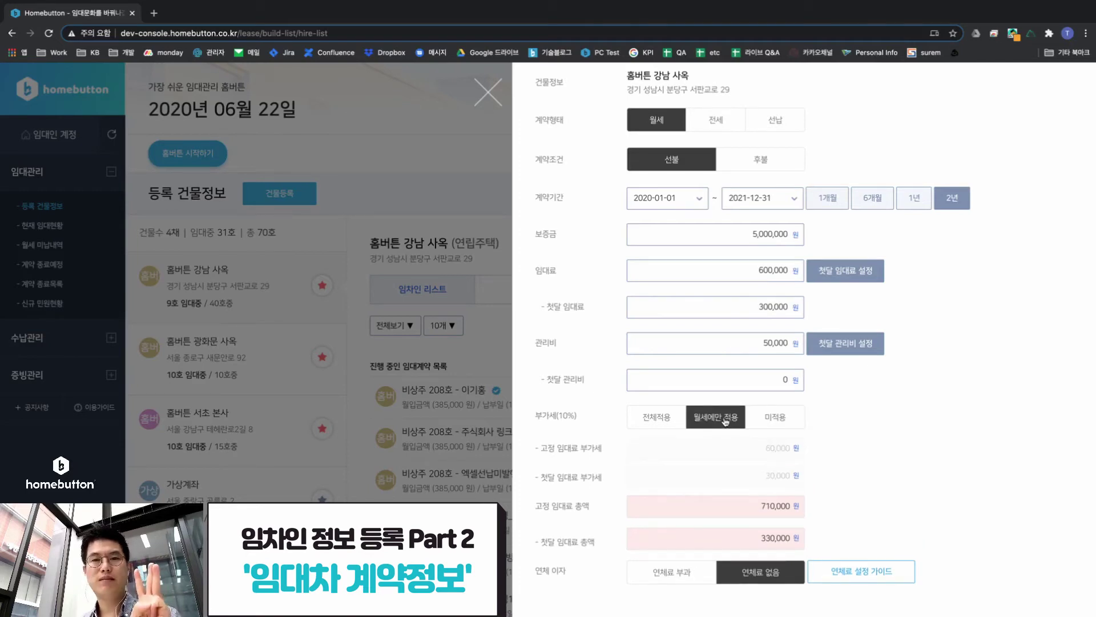
pyautogui.click(668, 419)
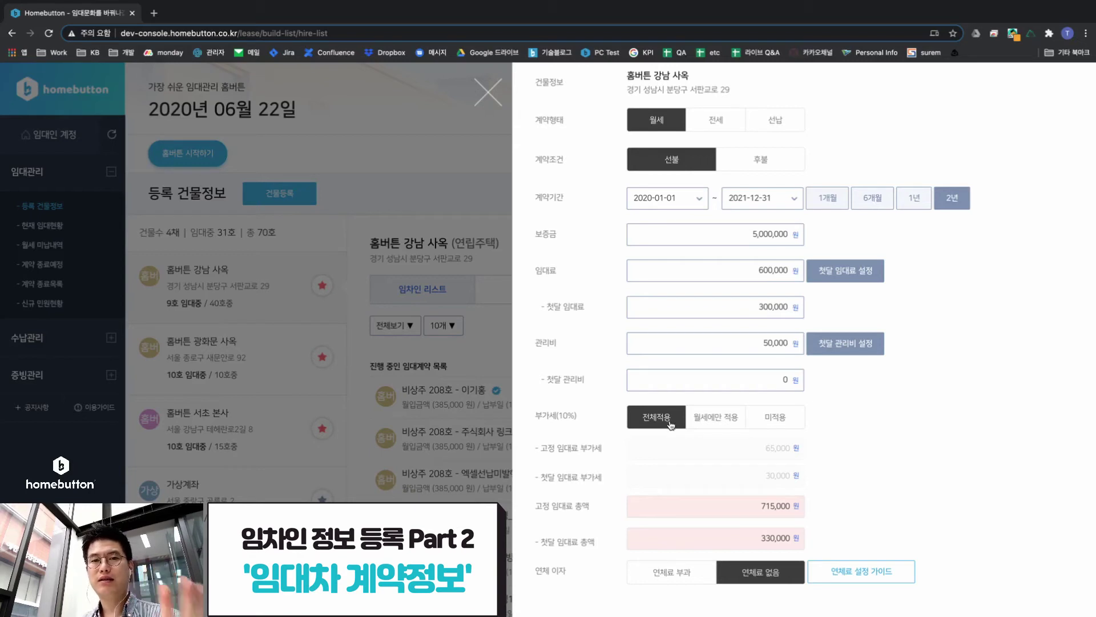
pyautogui.scroll(-5, 671, 424)
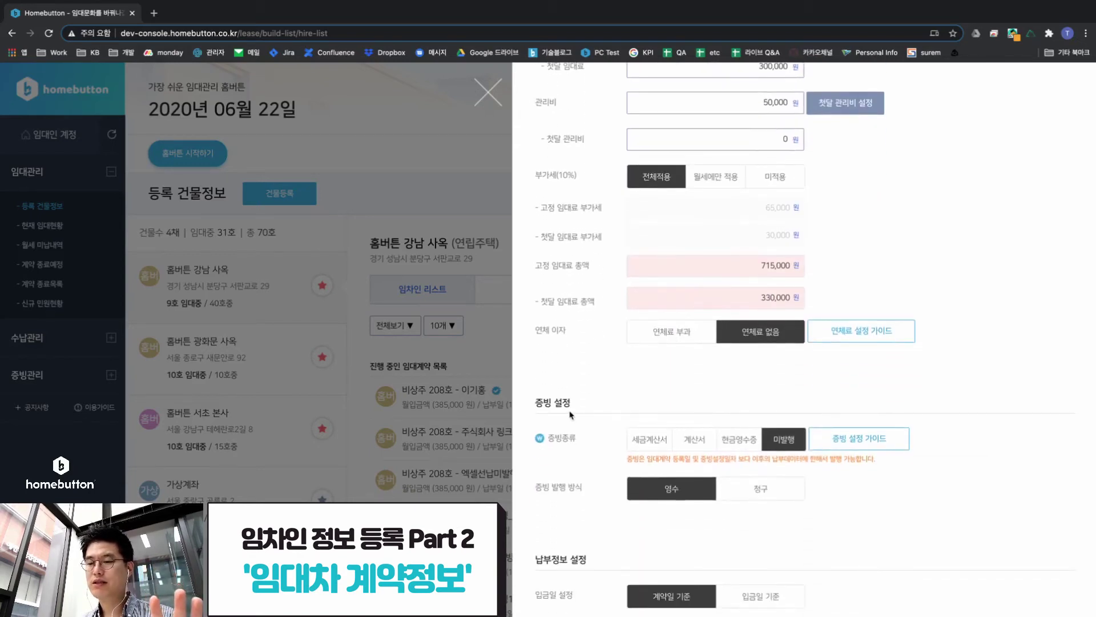
pyautogui.click(630, 443)
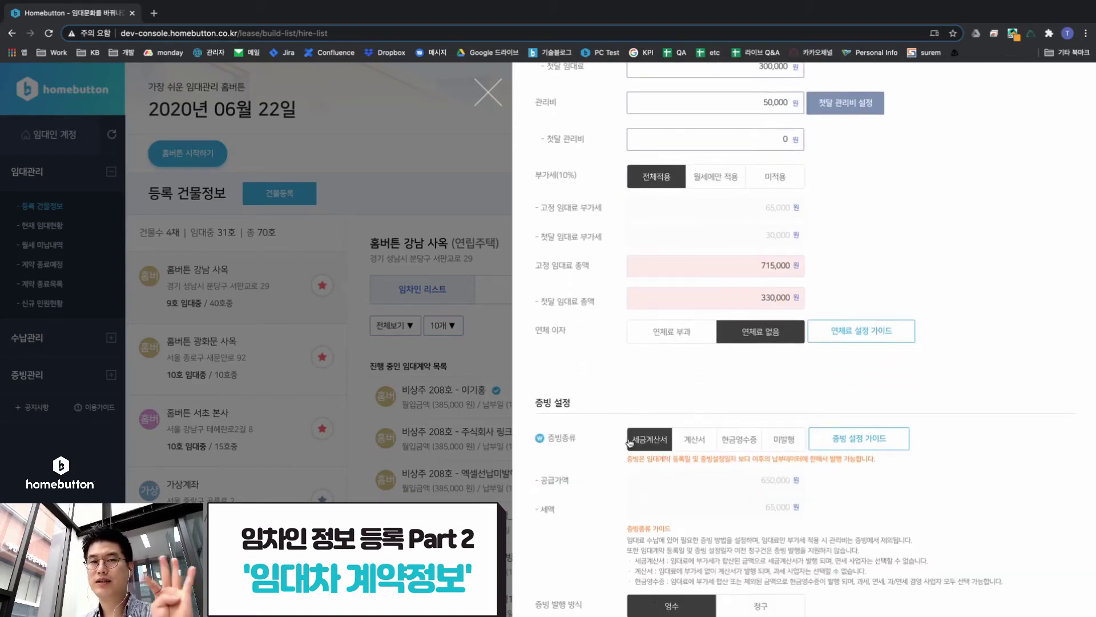
# Switch the VAT (부가세) setting to 월세에만 적용 to compare the amounts, and return it to 전체적용
pyautogui.scroll(4, 669, 417)
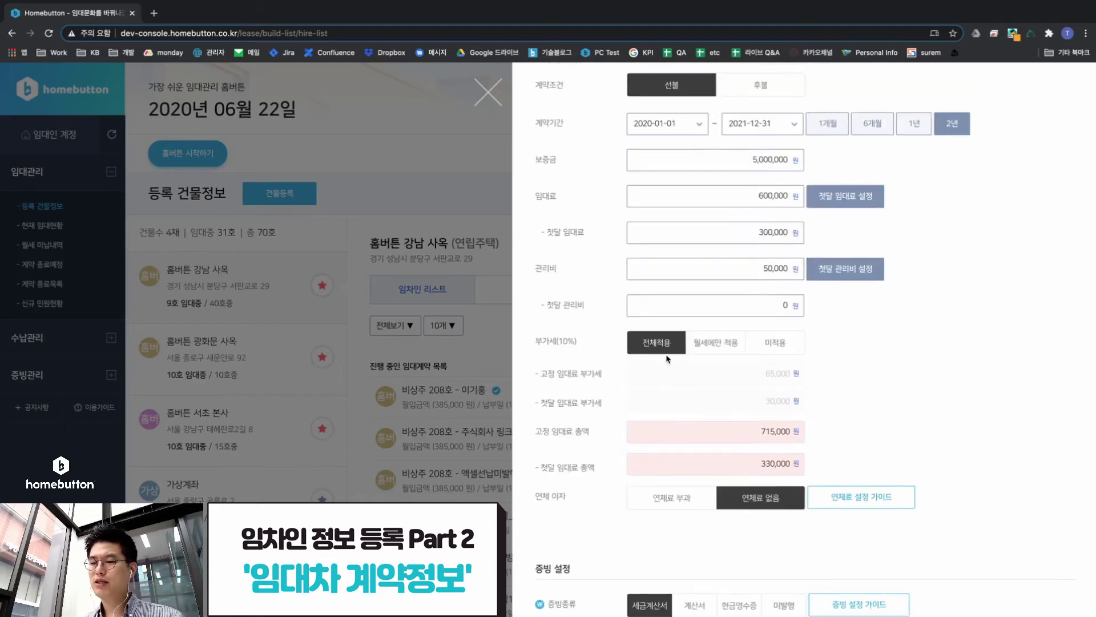
pyautogui.click(702, 343)
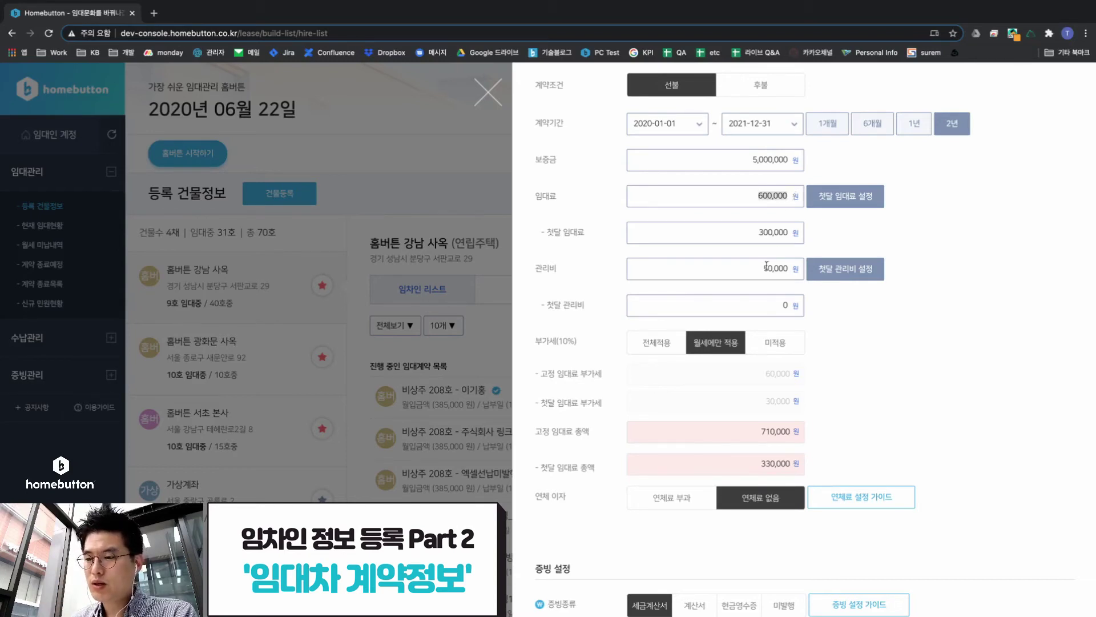
pyautogui.scroll(-1, 786, 269)
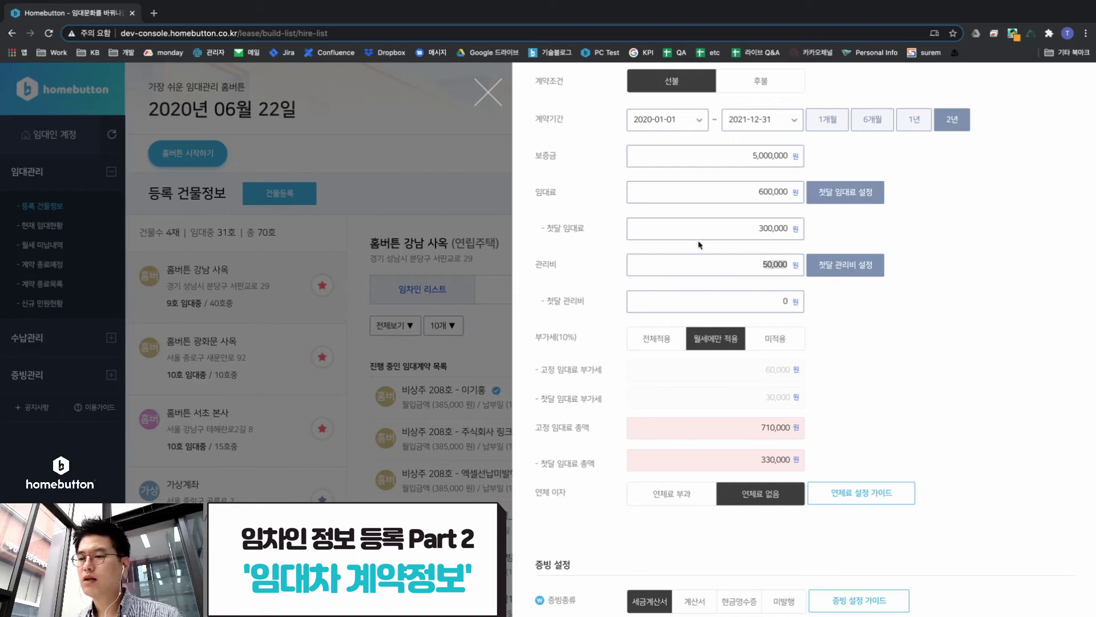
pyautogui.click(724, 265)
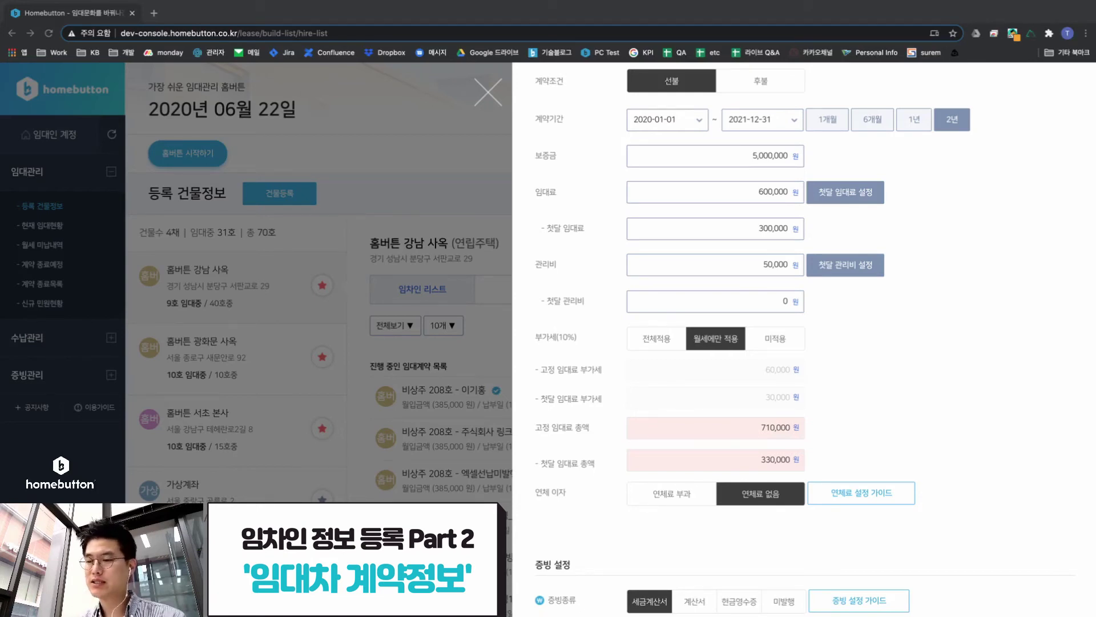
pyautogui.click(669, 339)
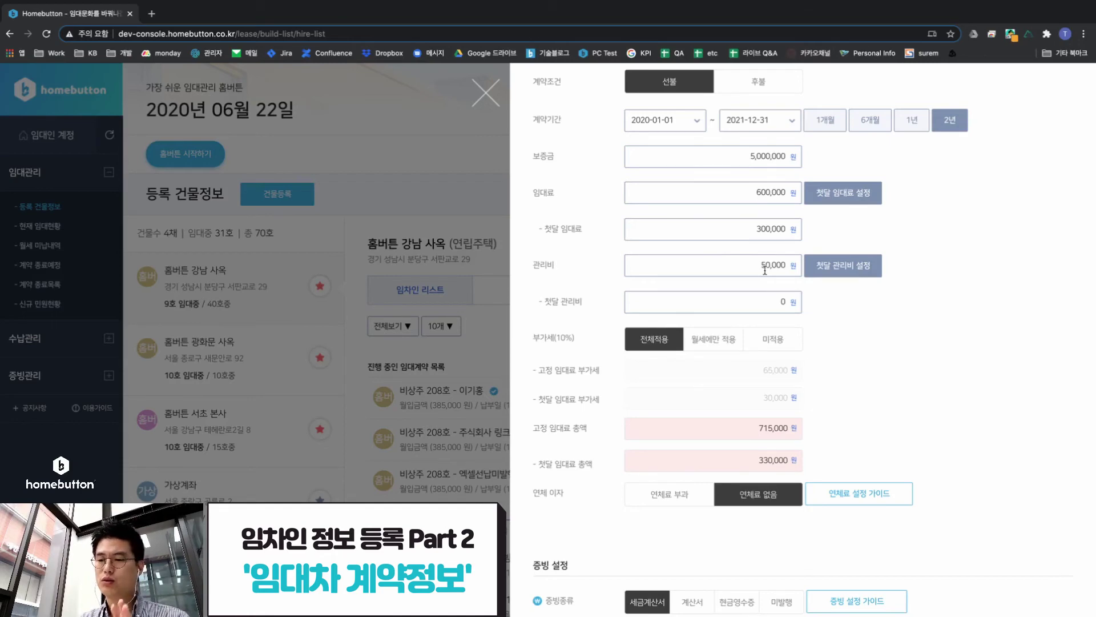
# Try to set the VAT to 미적용, and change the evidence type (증빙종류) to 미발행 before selecting 미적용 again
pyautogui.click(773, 345)
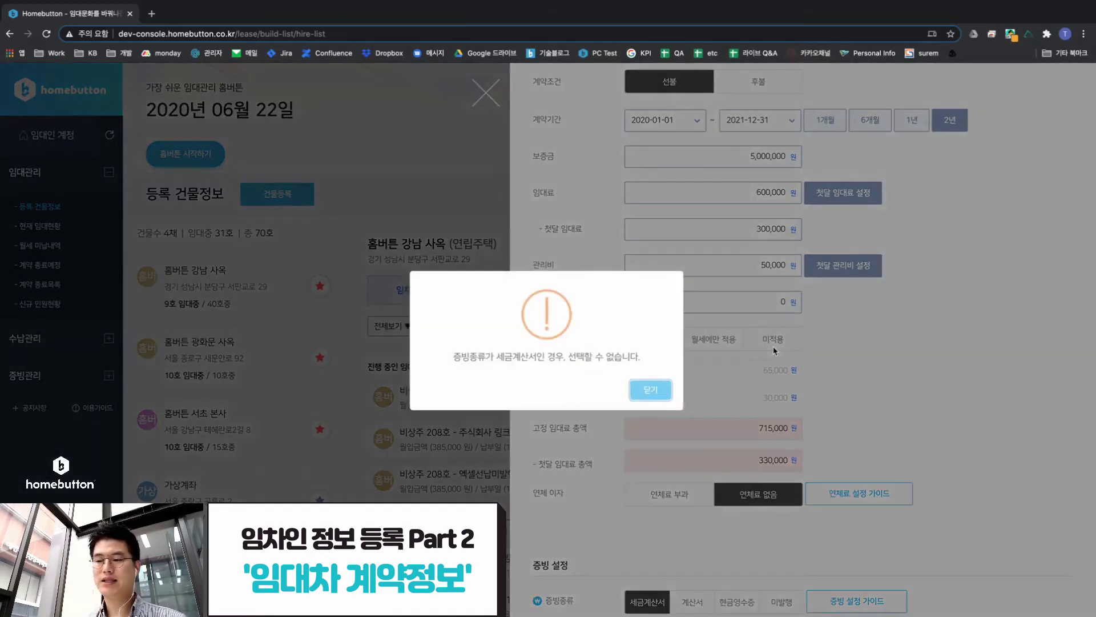
pyautogui.click(667, 390)
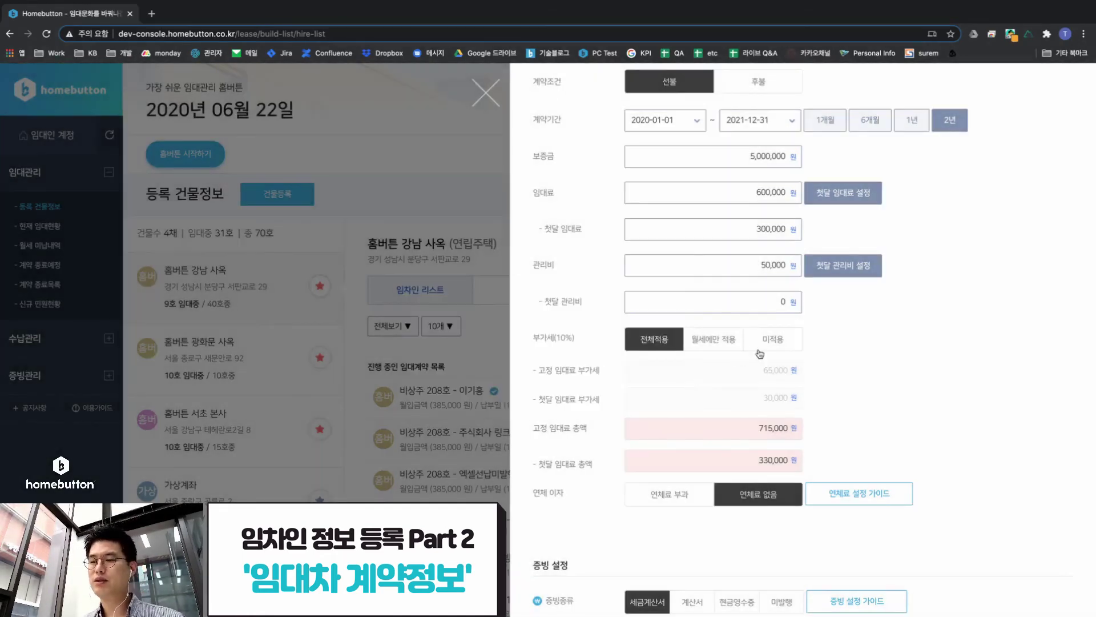
pyautogui.scroll(-1, 765, 351)
pyautogui.scroll(-3, 765, 350)
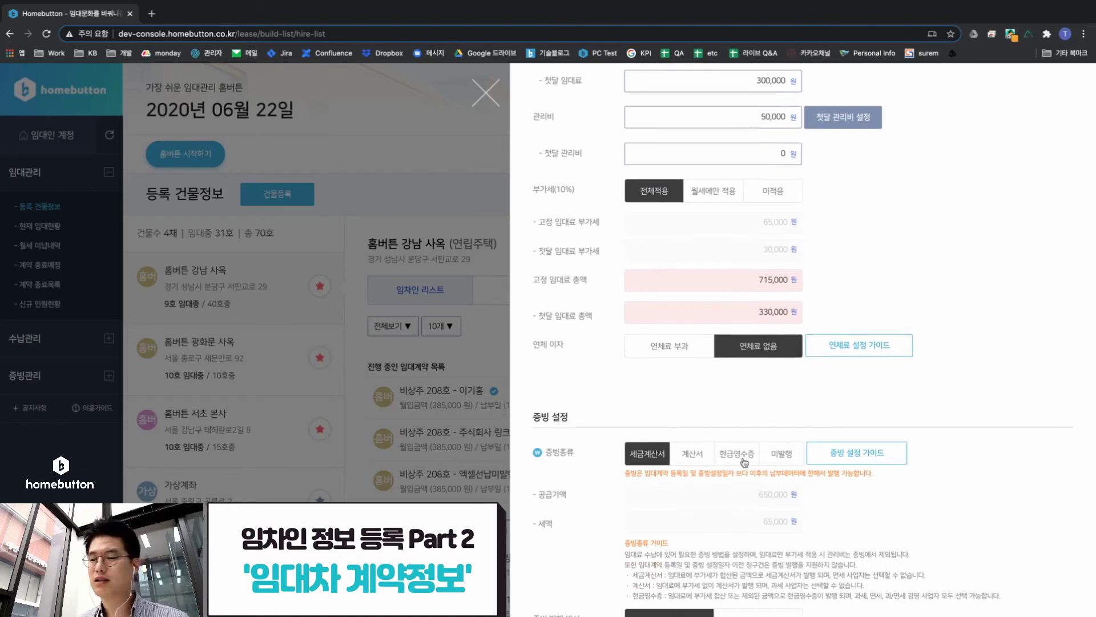
pyautogui.click(770, 460)
pyautogui.click(774, 199)
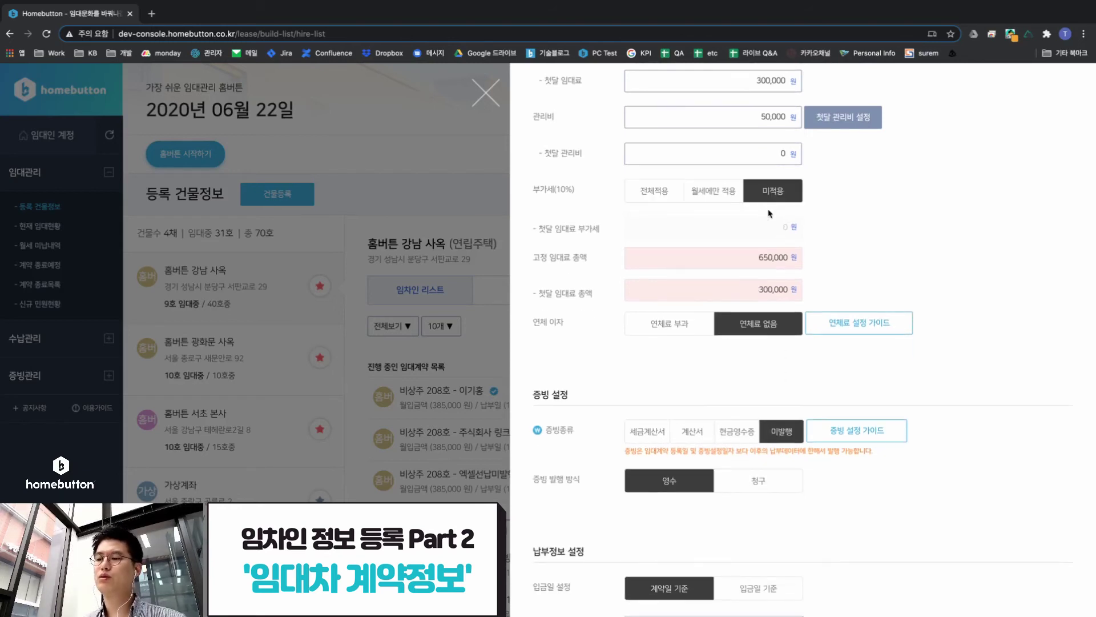
# Apply the 10% VAT (부가세) to both rent and maintenance fee with 전체적용
pyautogui.scroll(3, 861, 228)
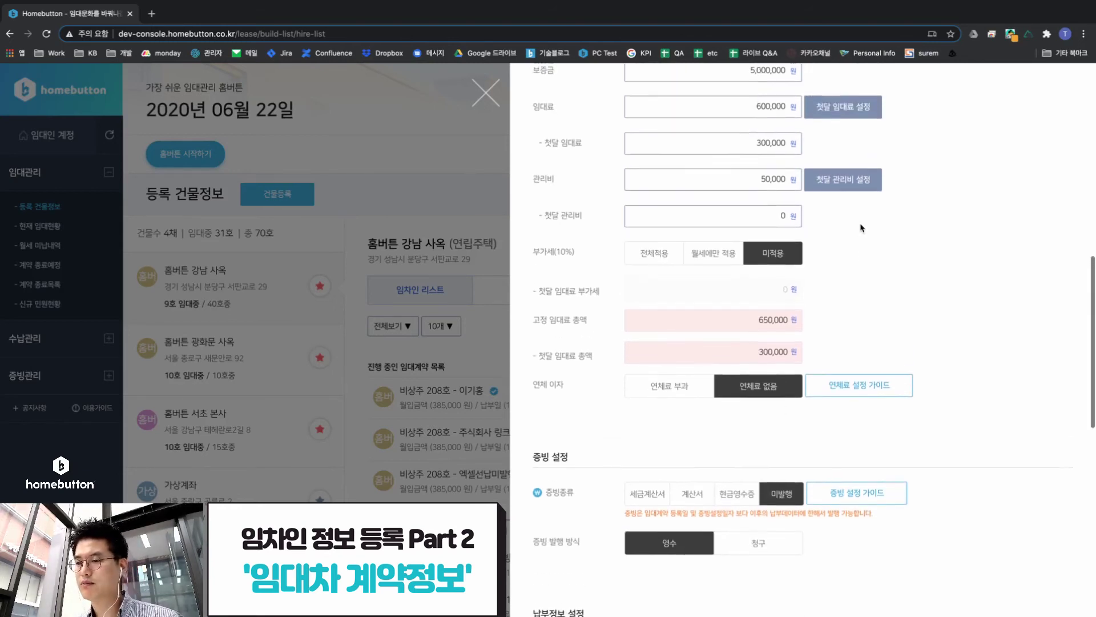
pyautogui.click(665, 333)
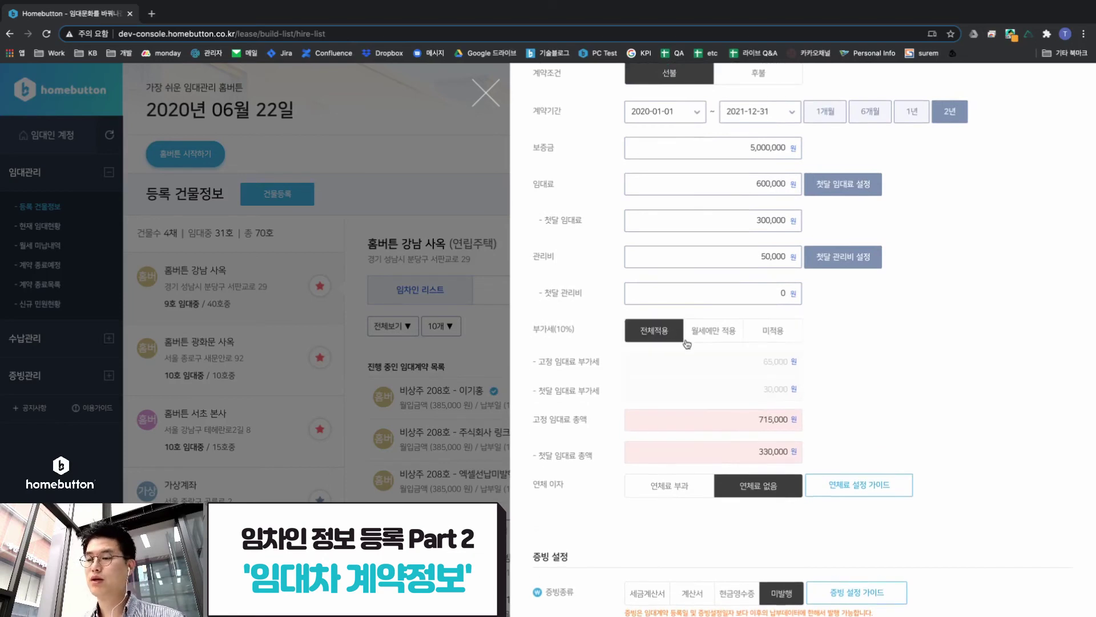
pyautogui.scroll(-1, 682, 343)
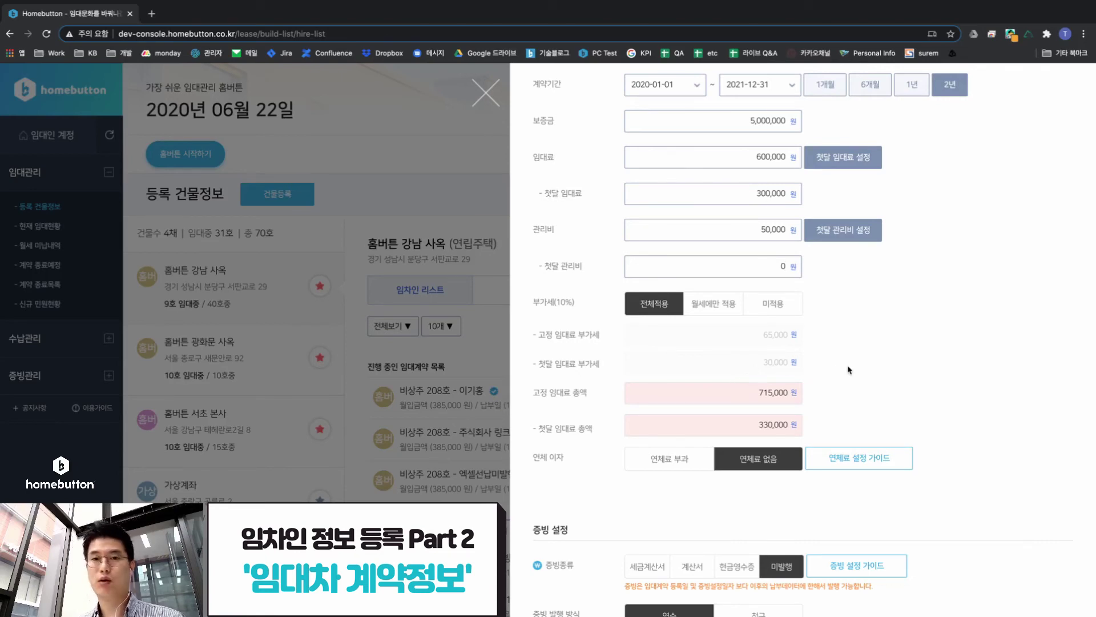
pyautogui.scroll(-1, 847, 384)
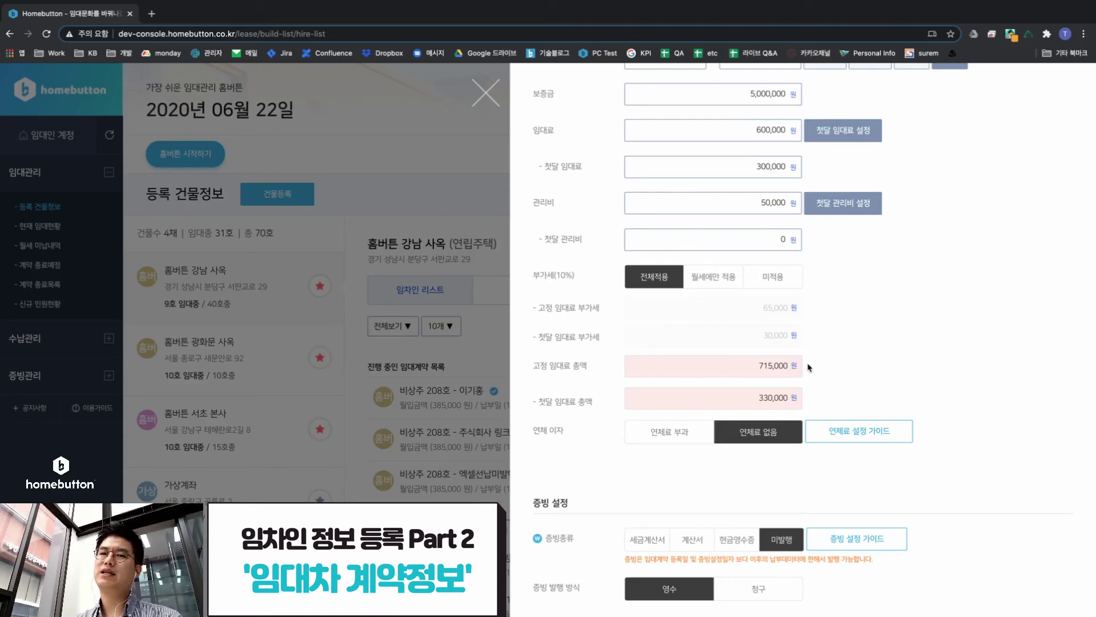
# Review the depositor name (입금자) in the tenant information section and return to the rent totals
pyautogui.scroll(10, 811, 368)
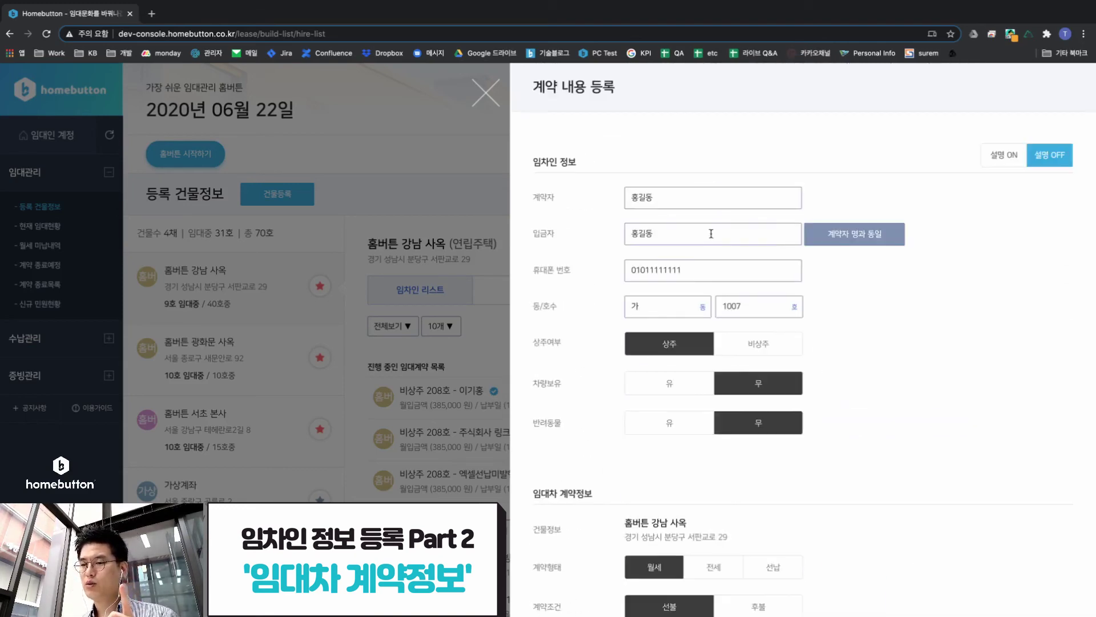
pyautogui.doubleClick(711, 234)
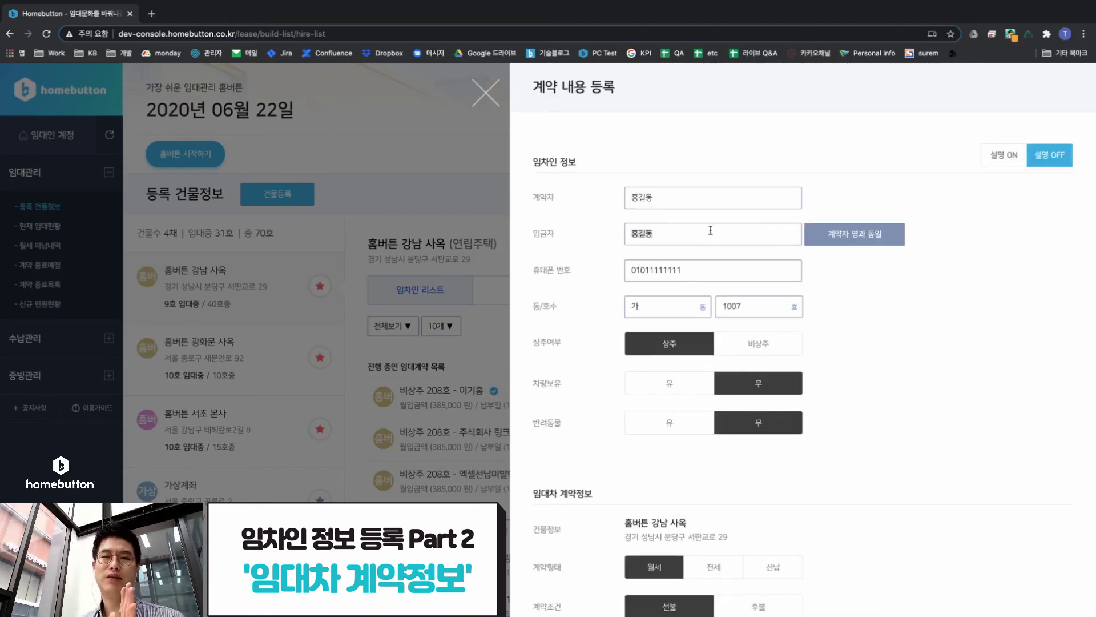
pyautogui.scroll(-10, 575, 350)
pyautogui.moveTo(574, 351)
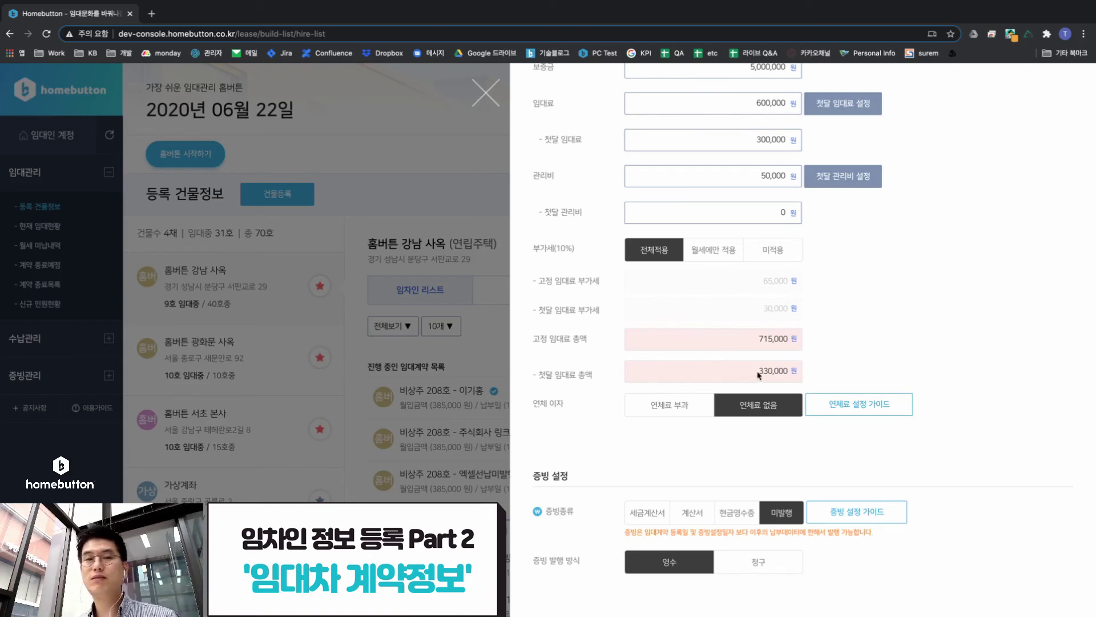
# Compare the rent totals under the VAT options 월세에만 적용 and 미적용, and restore 전체적용
pyautogui.scroll(1, 759, 375)
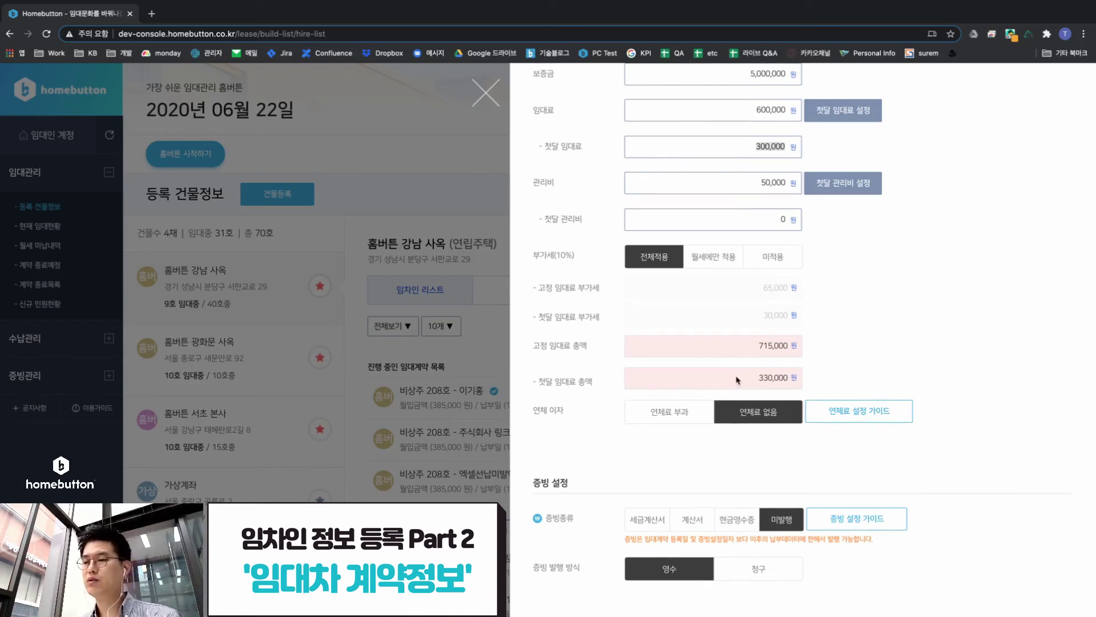
pyautogui.click(713, 258)
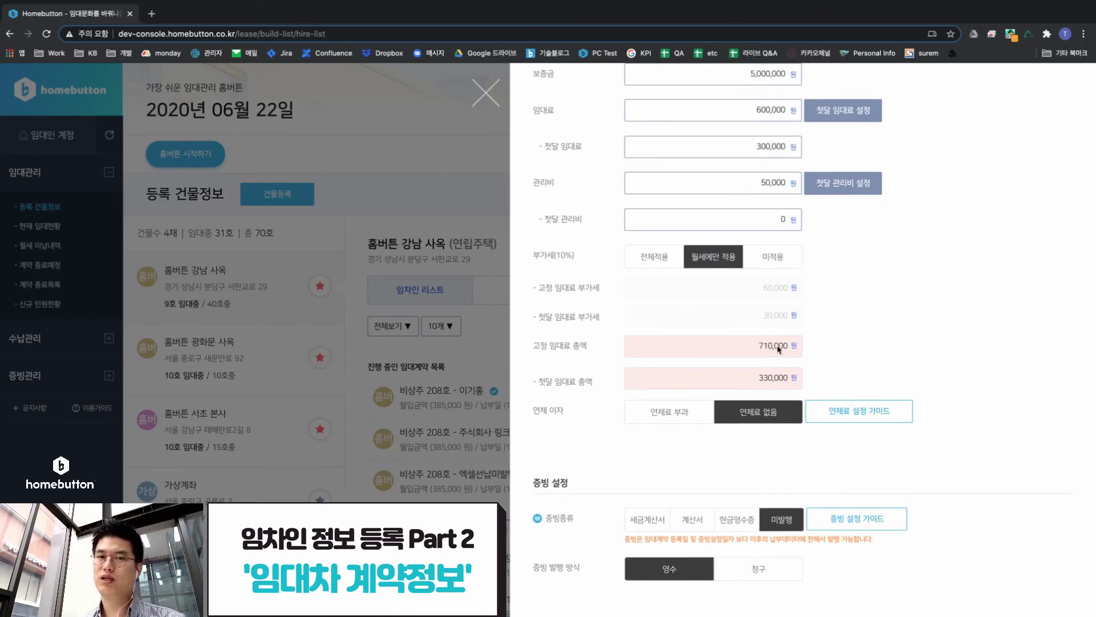
pyautogui.click(773, 264)
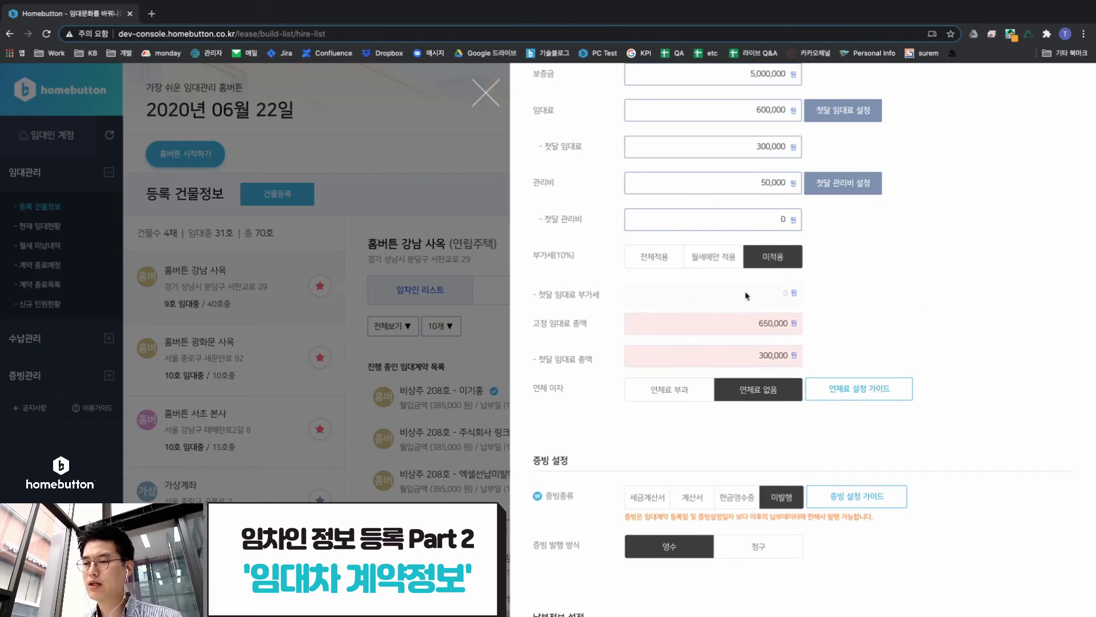
pyautogui.click(656, 258)
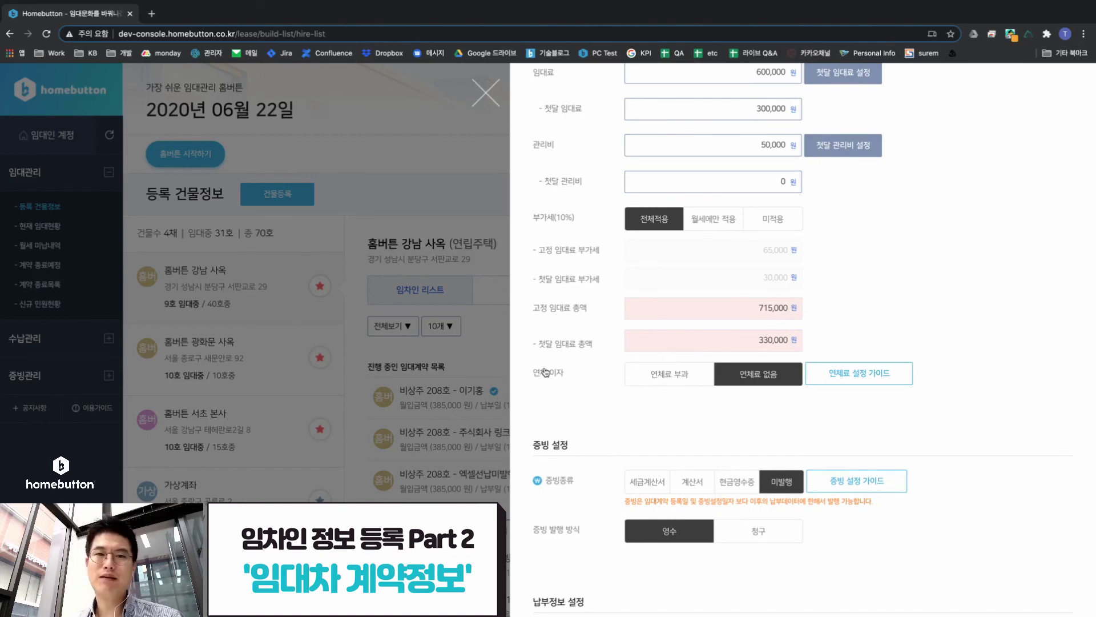
# Enable late fees (연체료 부과) with a late interest rate (연체 이자율) of 12%
pyautogui.click(661, 380)
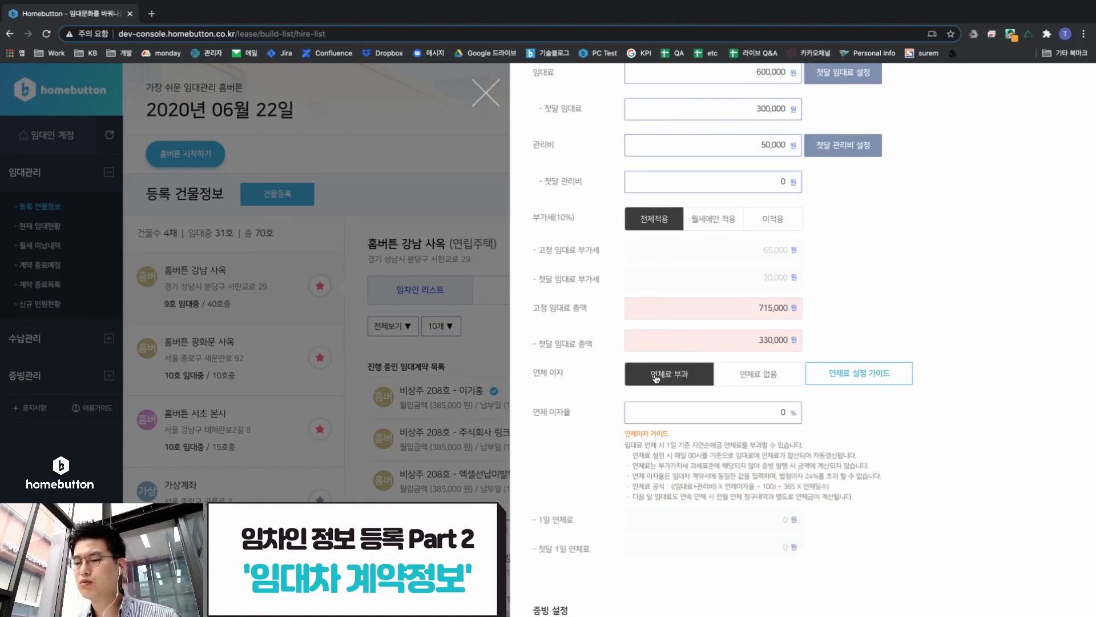
pyautogui.click(694, 410)
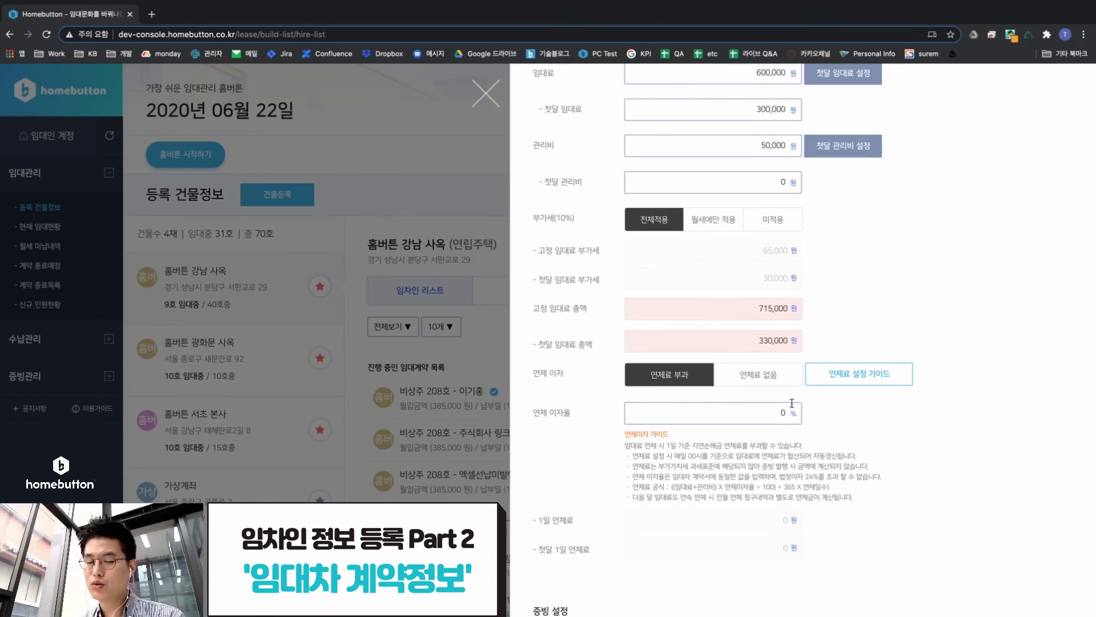
pyautogui.write('12')
pyautogui.press('Return')
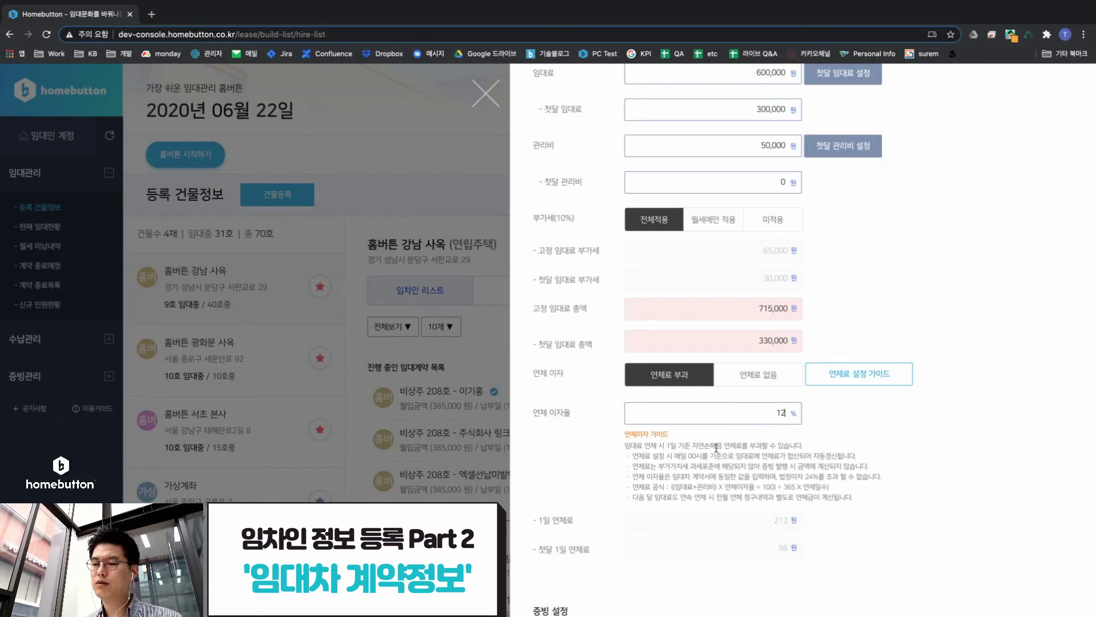
# Try a late interest rate of 13%, and review the late fee formula (연체료 공식) in the guide
pyautogui.press('BackSpace')
pyautogui.write('3')
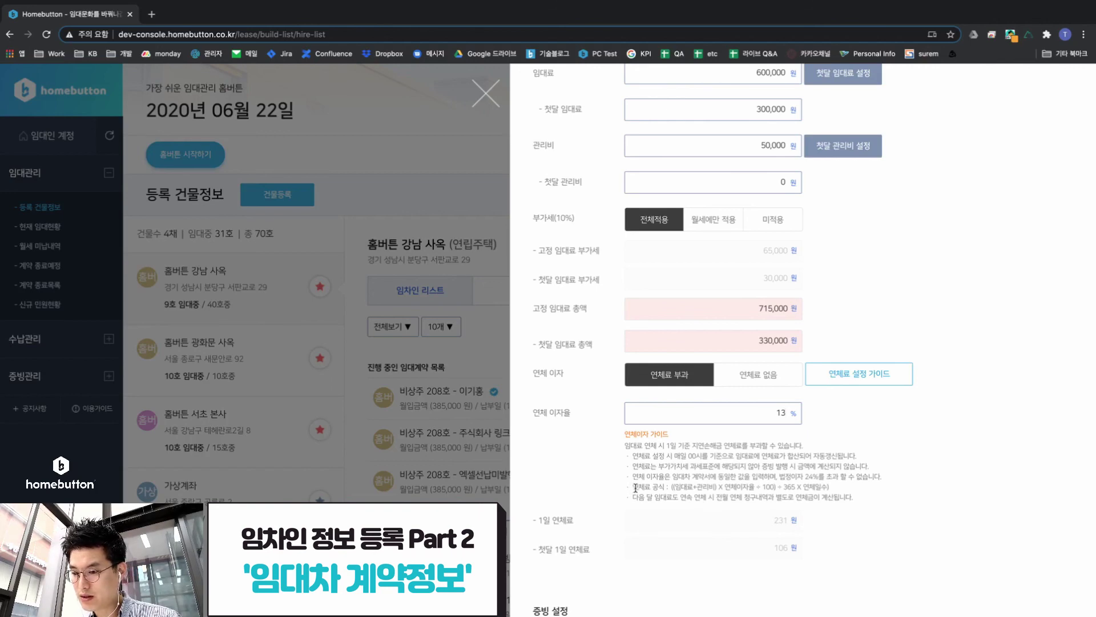
pyautogui.moveTo(635, 488); pyautogui.dragTo(676, 487)
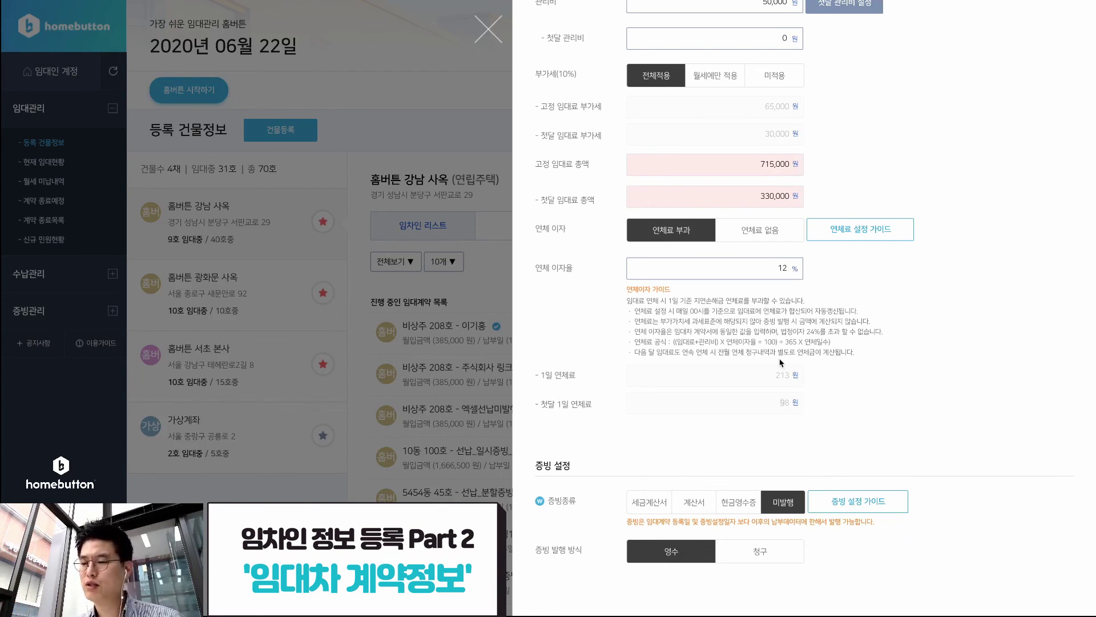
pyautogui.scroll(-2, 785, 364)
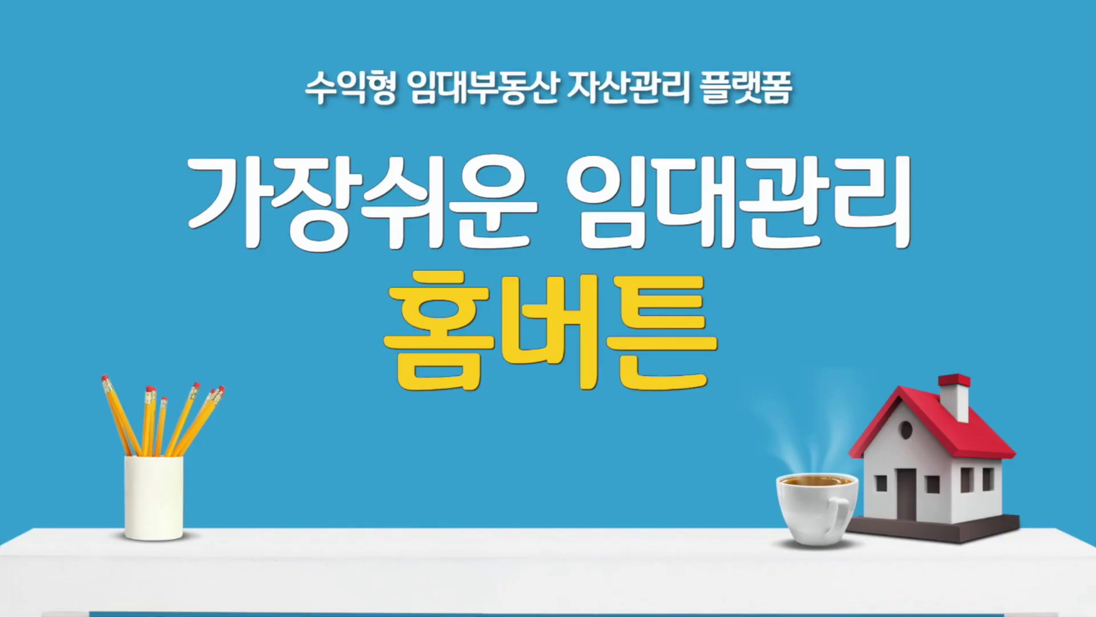